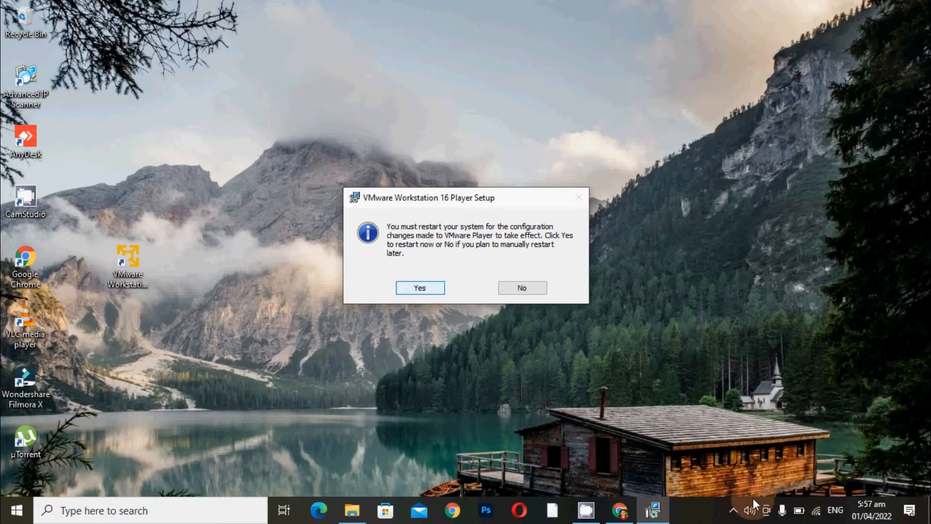
pyautogui.click(734, 510)
pyautogui.rightClick(760, 483)
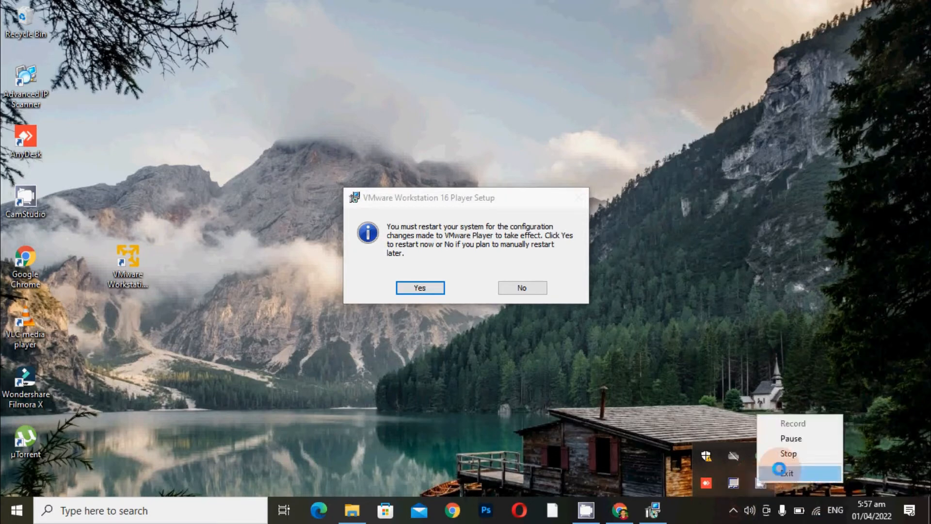
pyautogui.click(788, 453)
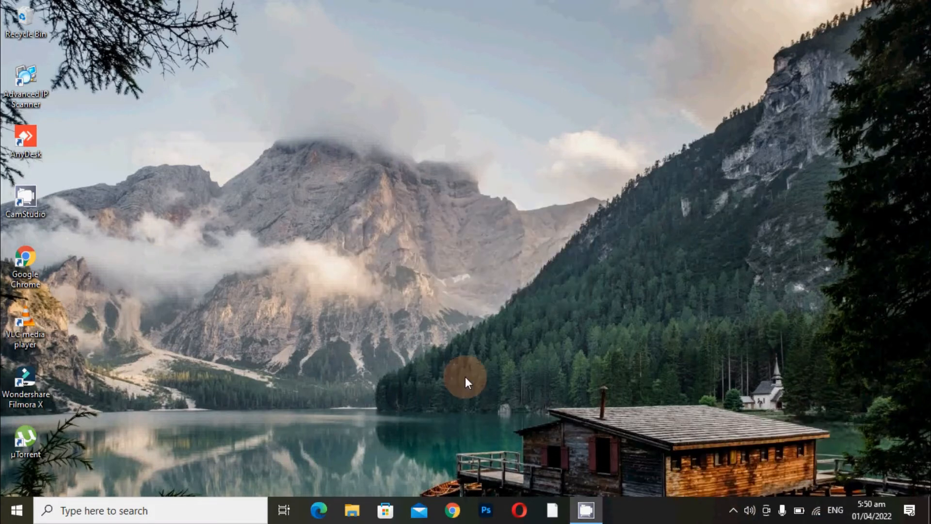
# Switch to Google Chrome, search the web for getintopc and open the Get Into PC website.
pyautogui.click(463, 500)
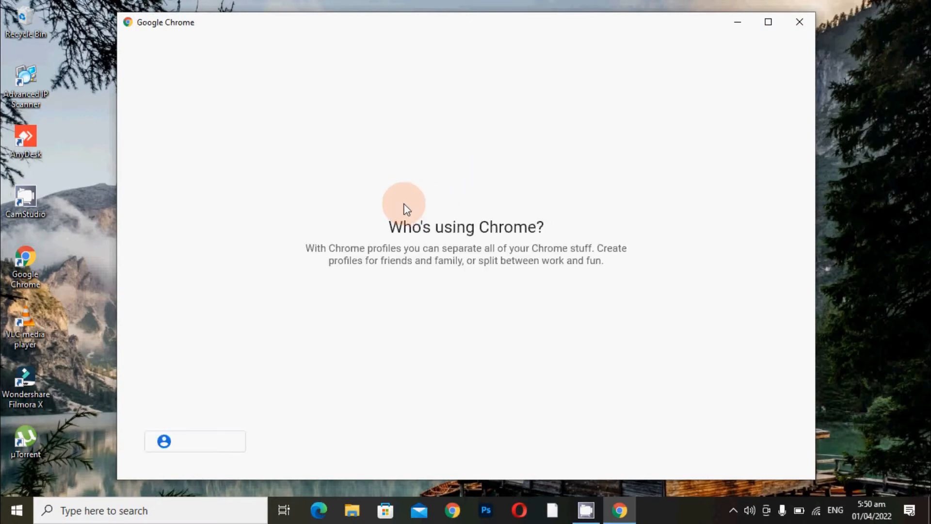
pyautogui.click(403, 212)
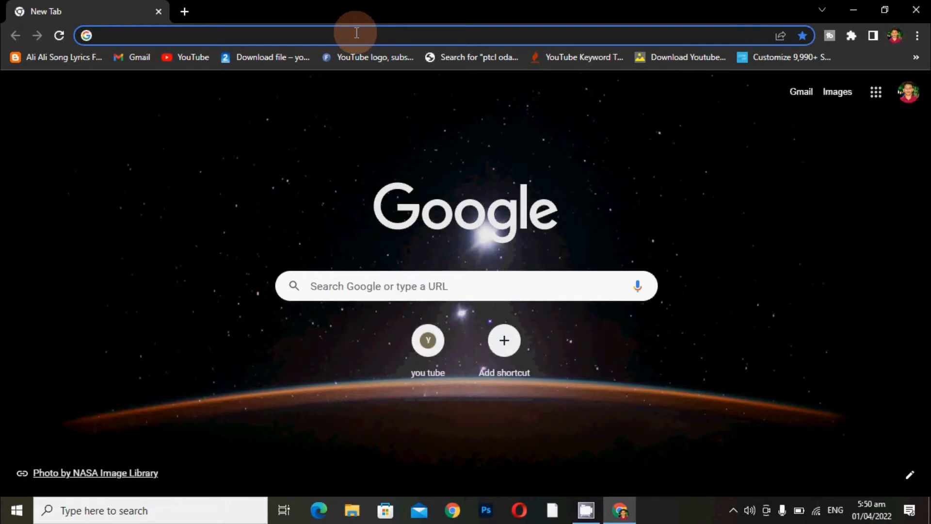
pyautogui.write('getinto')
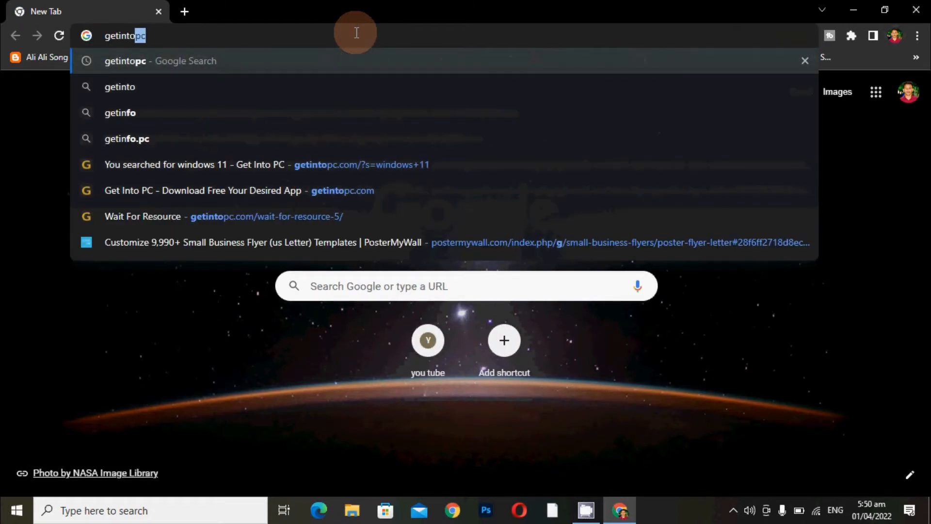
pyautogui.write('pc')
pyautogui.press('Return')
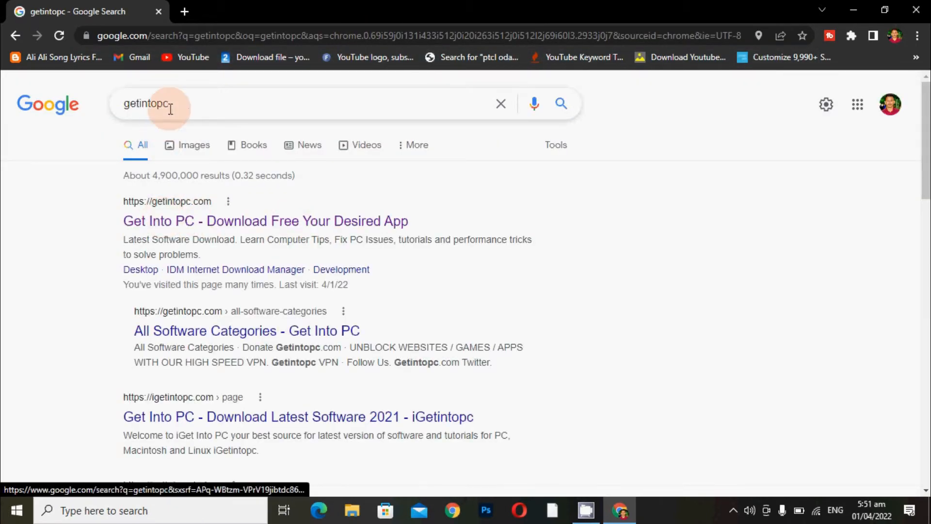
pyautogui.click(175, 221)
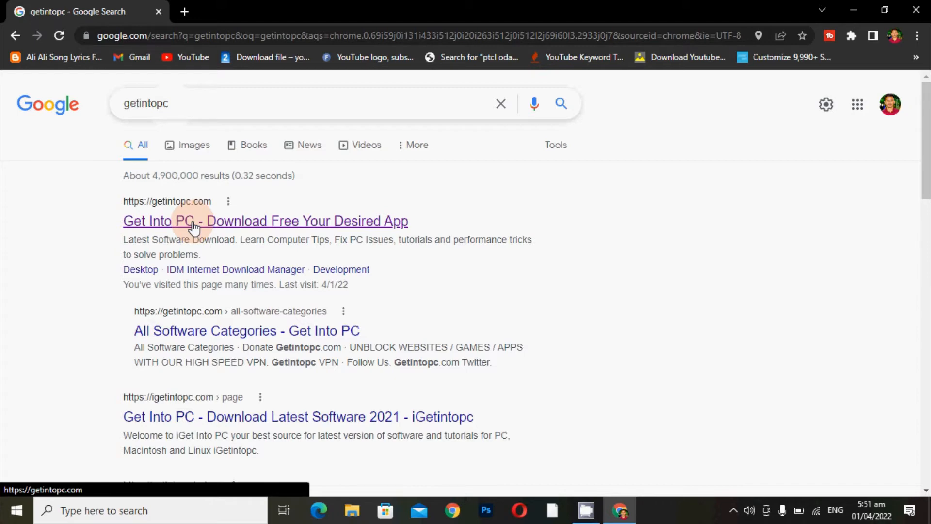
pyautogui.click(193, 222)
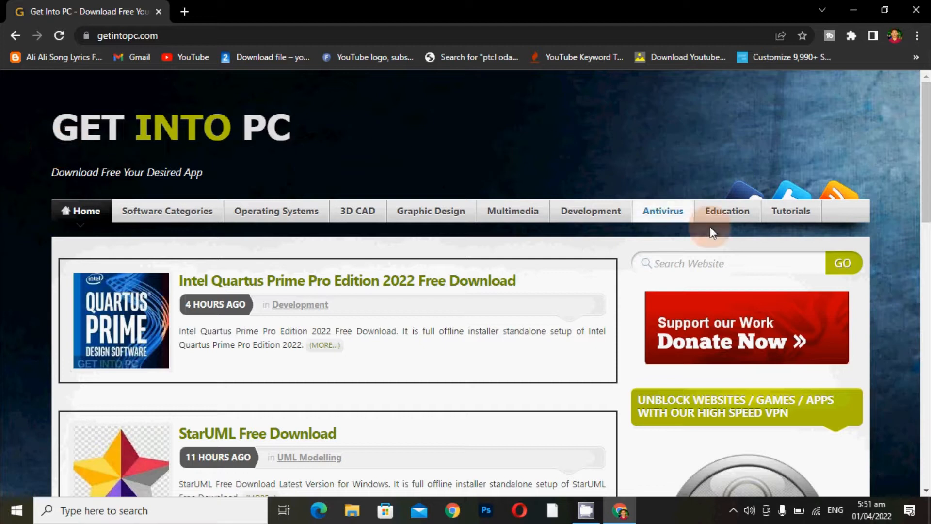
# Search the Get Into PC website for windows 11.
pyautogui.click(706, 261)
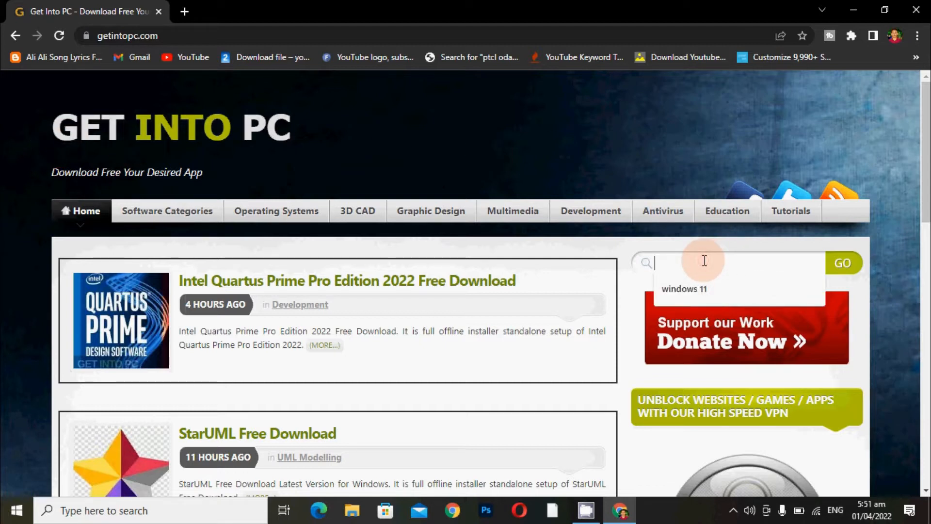
pyautogui.click(706, 289)
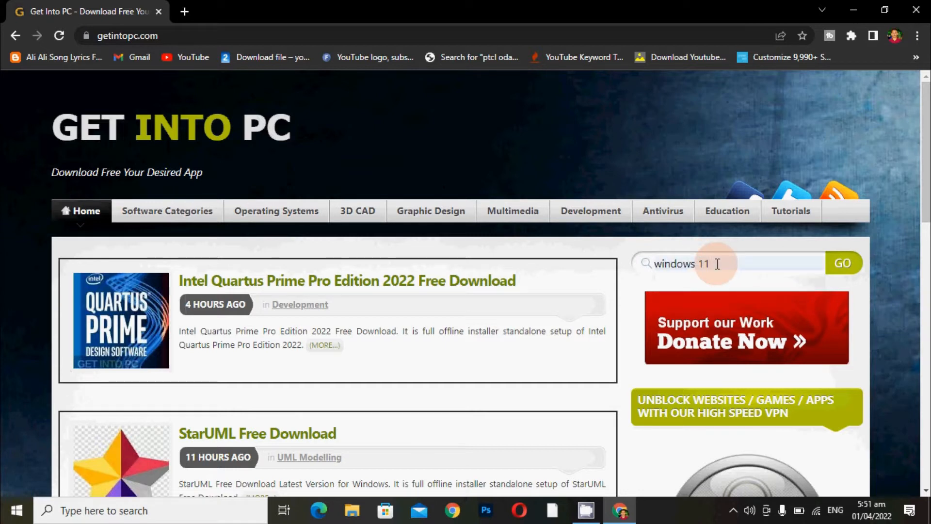
pyautogui.click(844, 263)
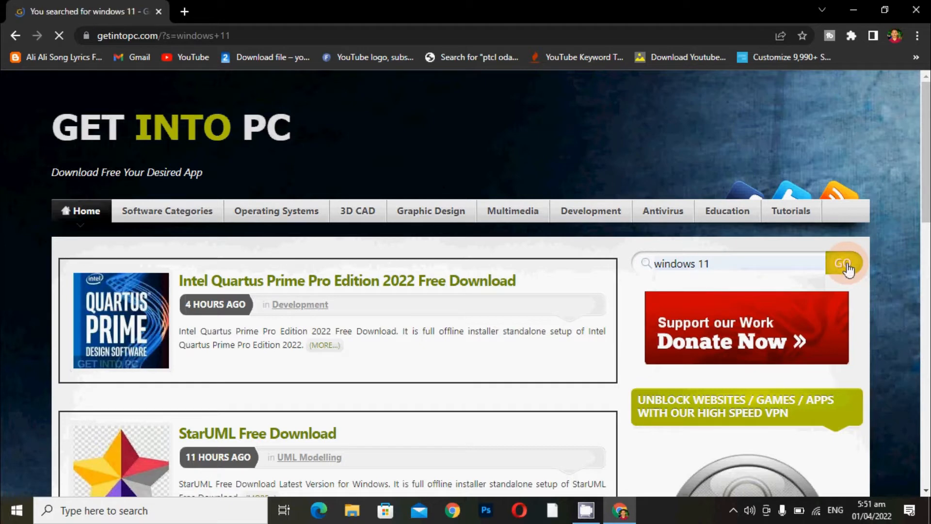
# Look through the Windows 11 search results and open the Microsoft Windows 11 March 2022 Free Download page.
pyautogui.scroll(-3, 328, 374)
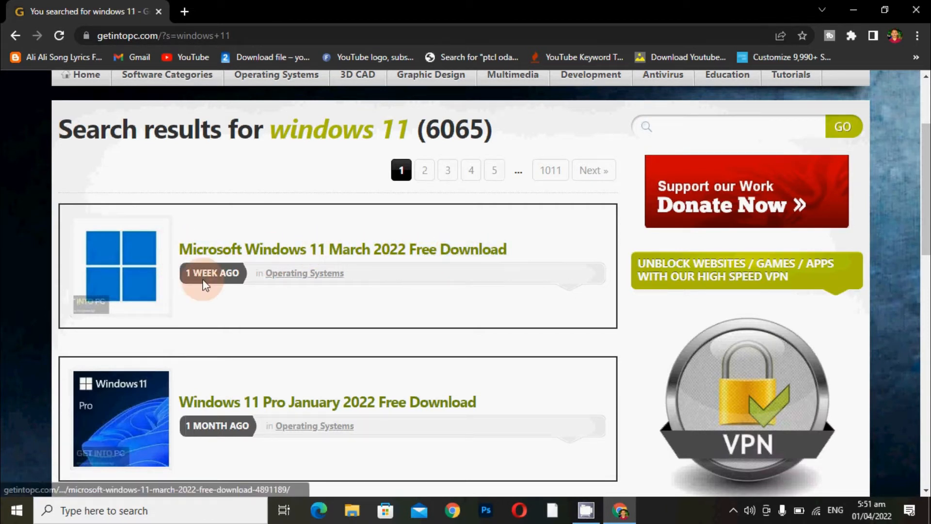
pyautogui.scroll(-3, 208, 291)
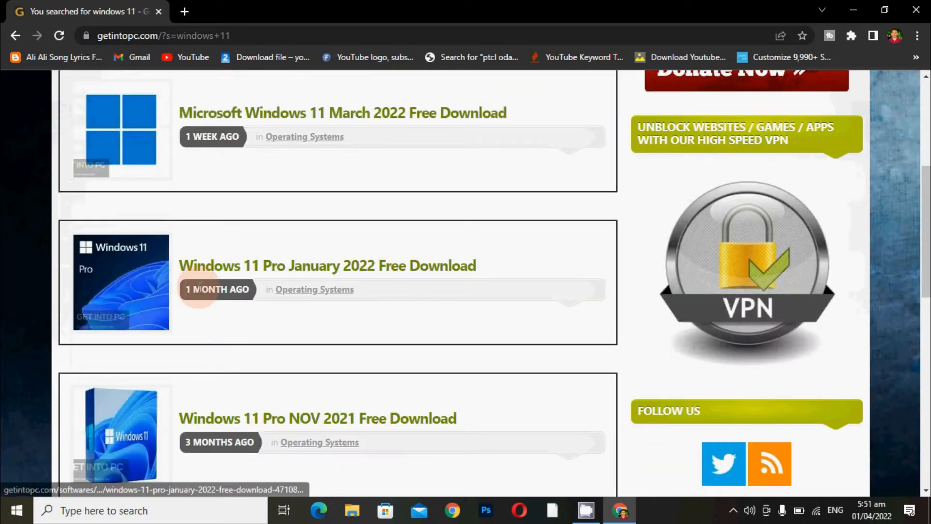
pyautogui.scroll(-2, 198, 301)
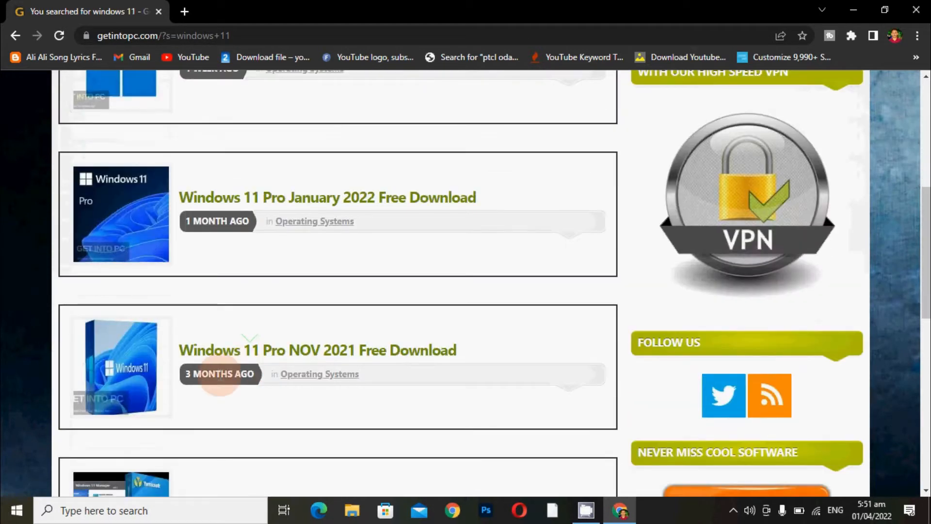
pyautogui.scroll(4, 195, 374)
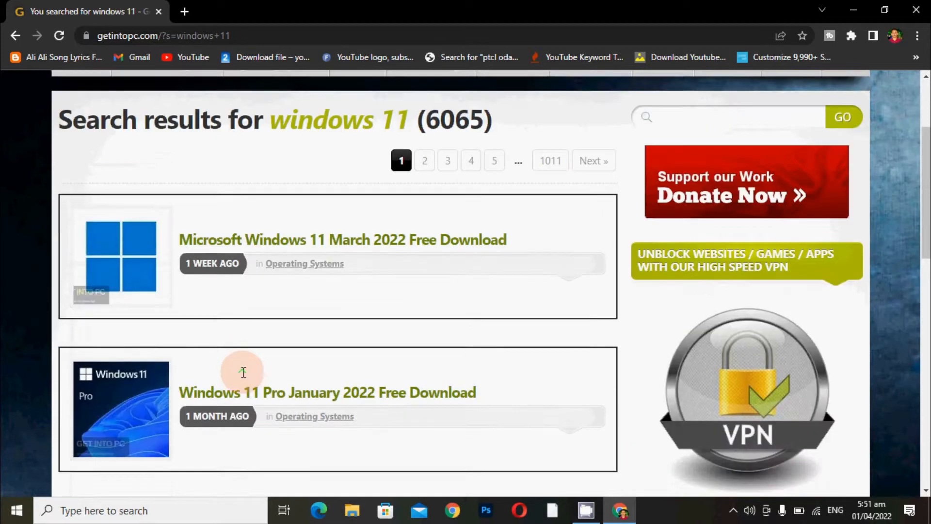
pyautogui.click(210, 257)
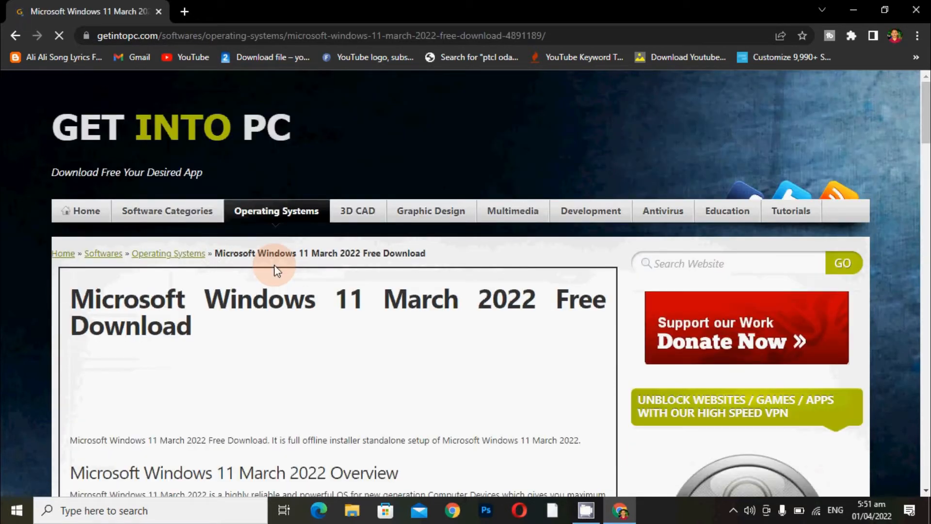
# Start the Download Full Setup v2022 of Microsoft Windows 11 March 2022 from its page.
pyautogui.scroll(-5, 516, 250)
pyautogui.scroll(5, 470, 274)
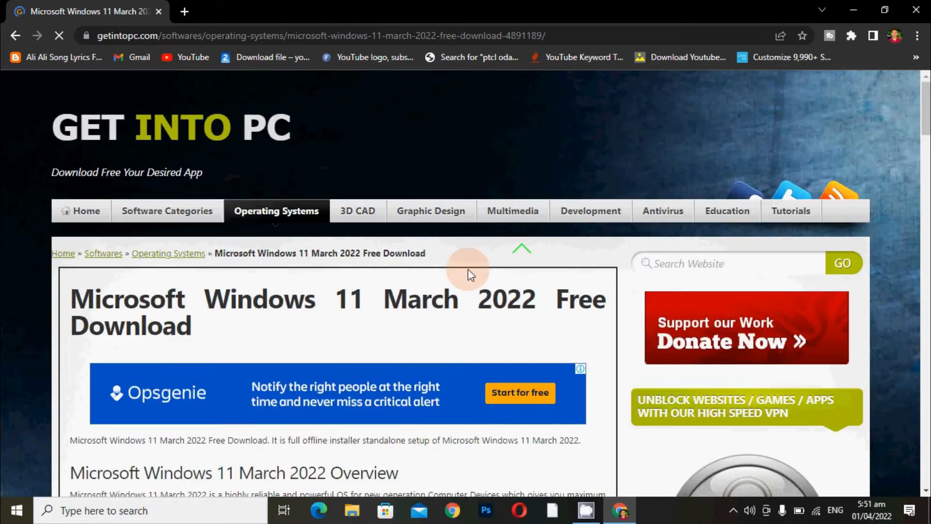
pyautogui.scroll(-15, 356, 290)
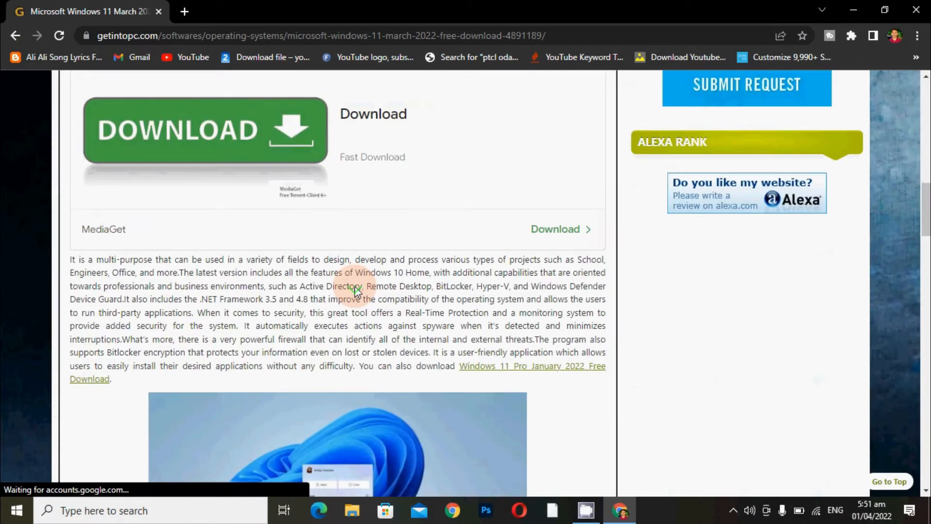
pyautogui.scroll(-20, 354, 286)
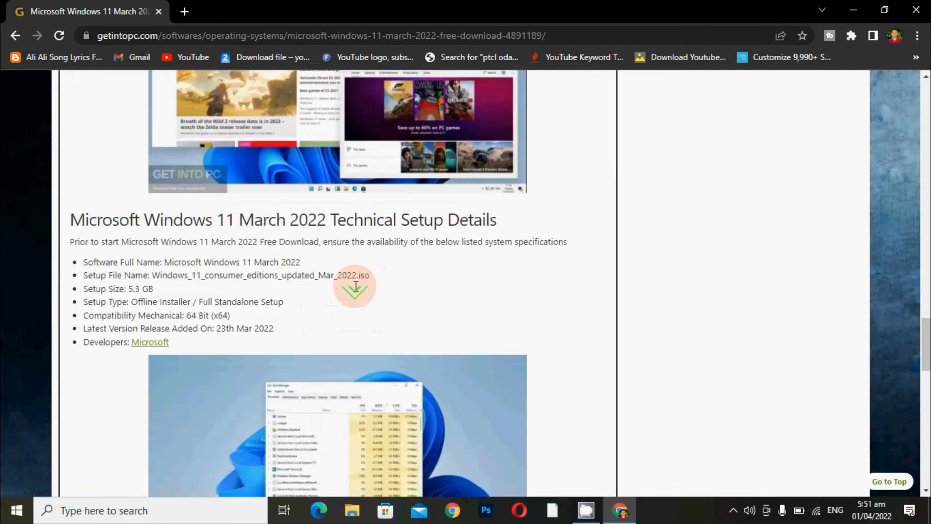
pyautogui.scroll(-10, 356, 287)
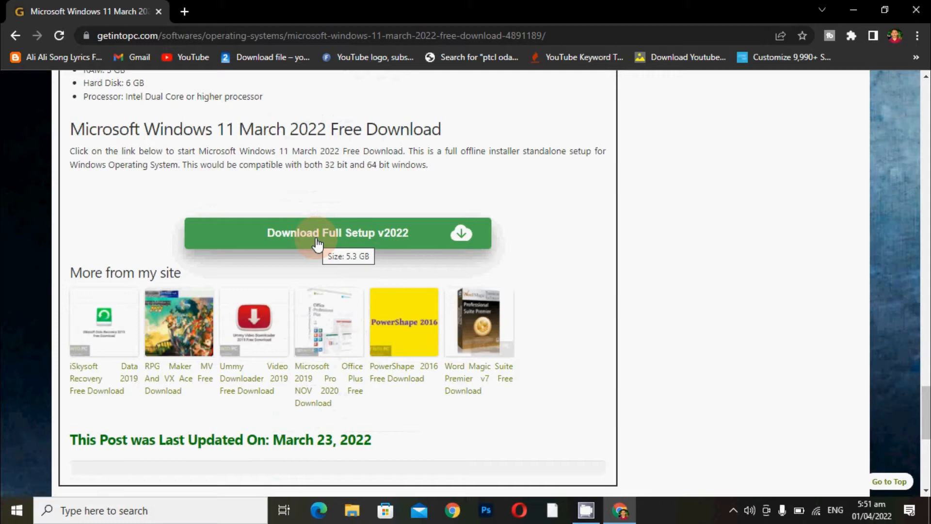
pyautogui.click(316, 241)
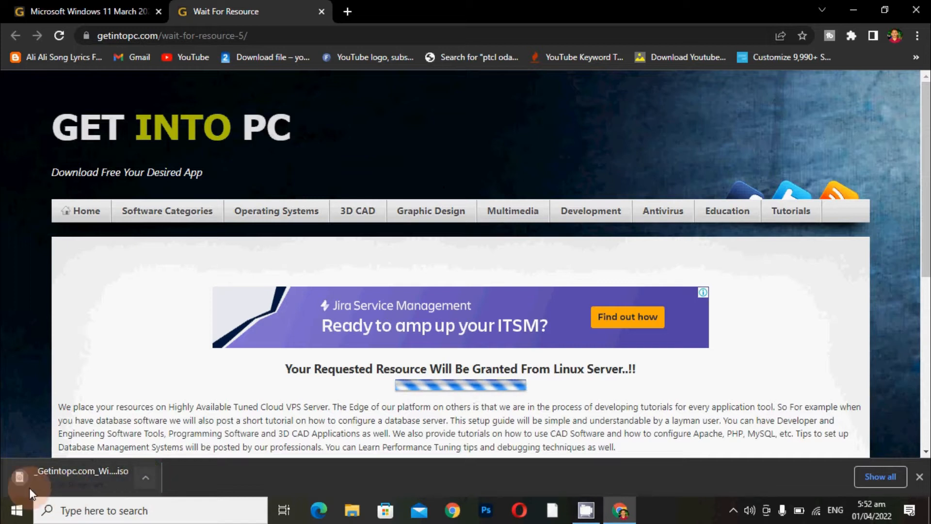
# Pause the Windows 11 ISO download and minimize the browser window.
pyautogui.click(144, 478)
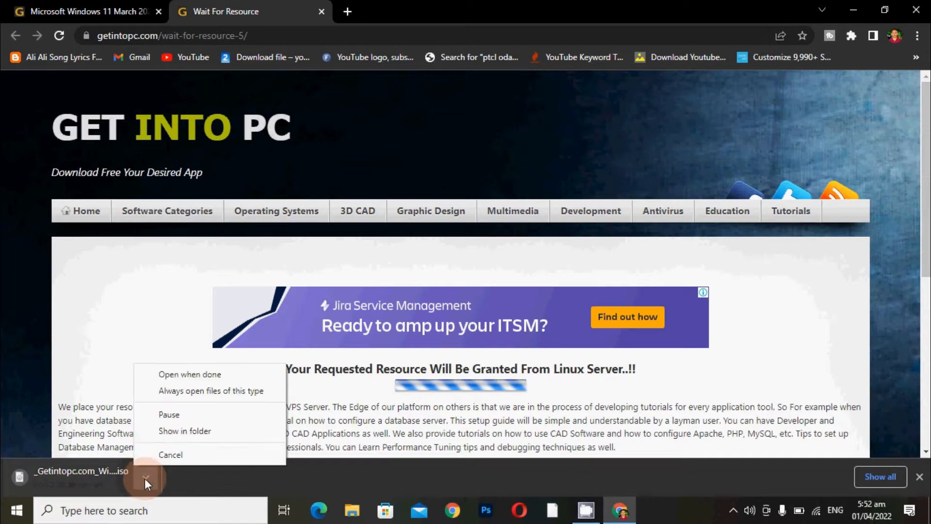
pyautogui.click(177, 417)
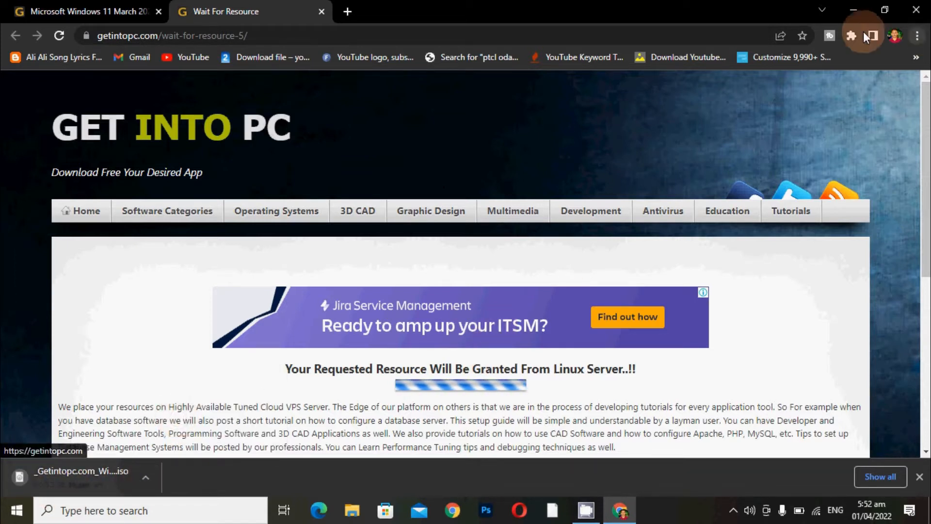
pyautogui.click(852, 9)
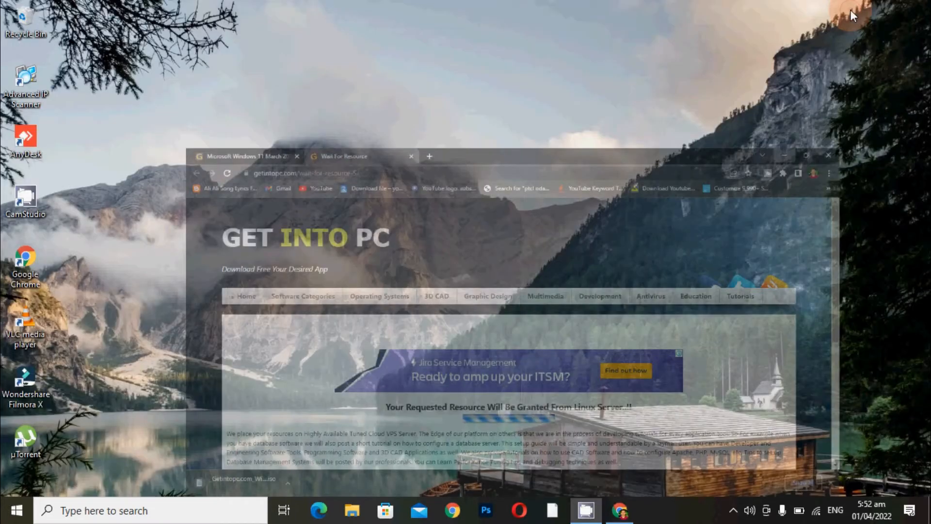
# Look in the Downloads folder for the already downloaded Windows 11 March 2022 disc image and close the folder window.
pyautogui.doubleClick(31, 32)
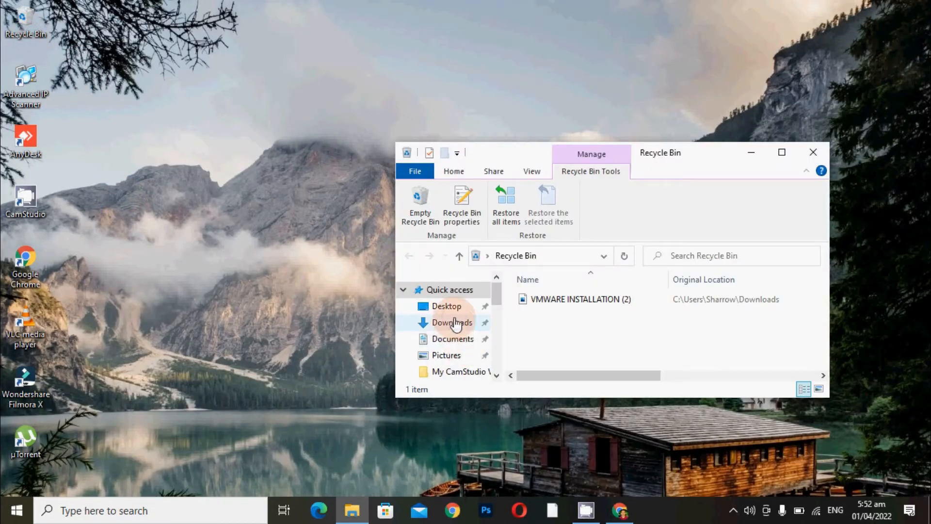
pyautogui.click(454, 323)
pyautogui.click(782, 152)
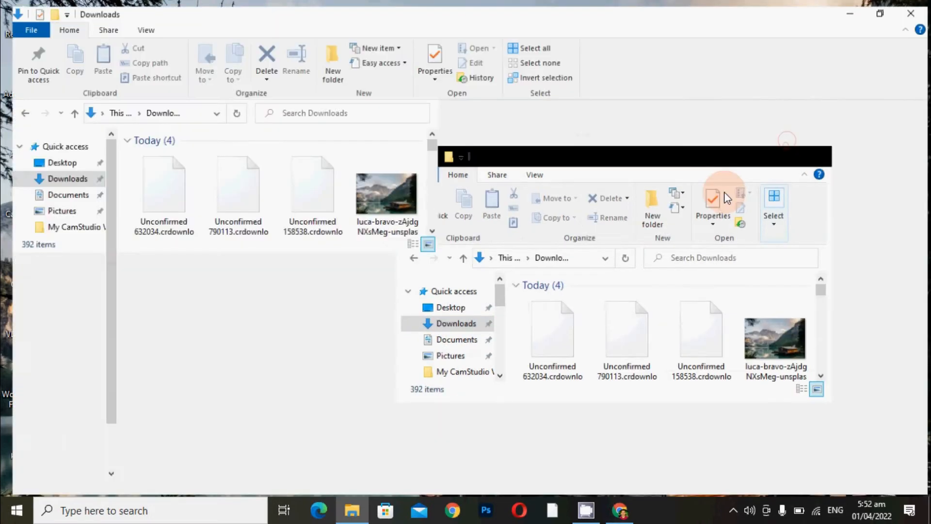
pyautogui.scroll(-6, 485, 246)
pyautogui.scroll(4, 485, 246)
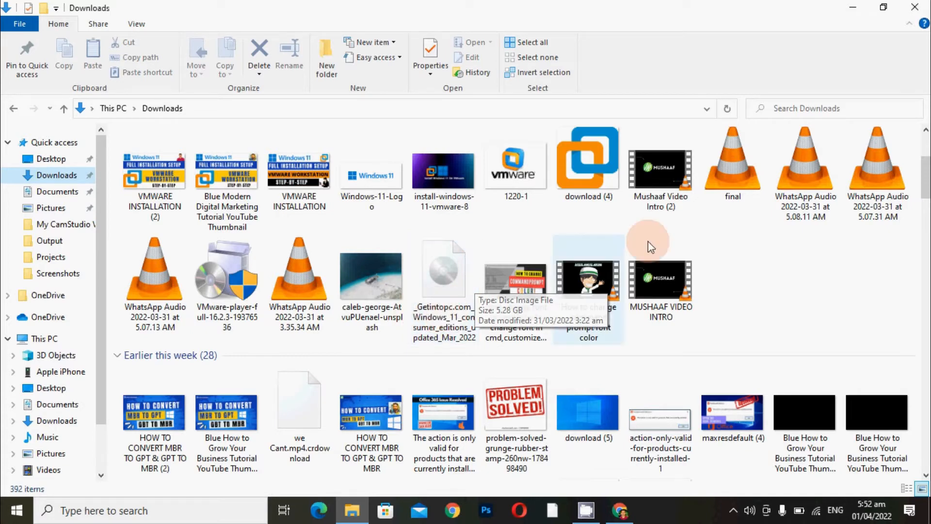
pyautogui.click(916, 7)
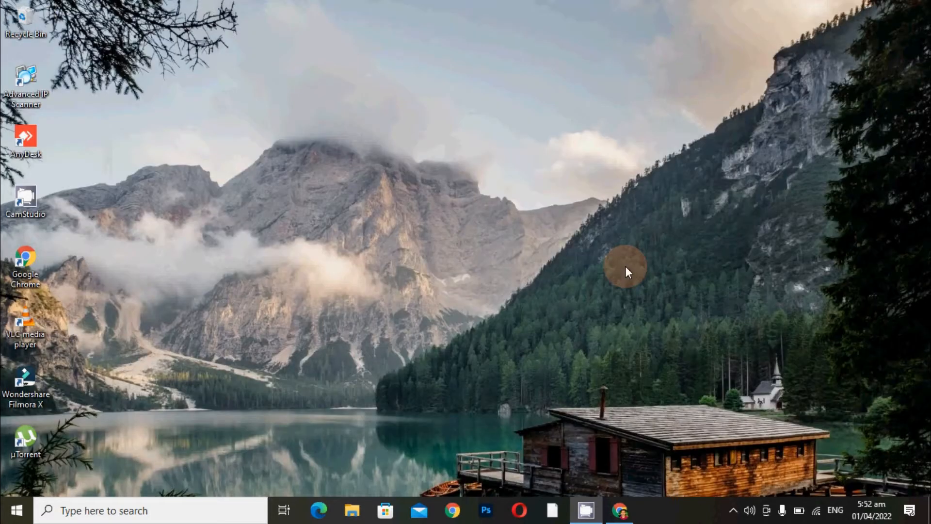
# Switch to Google Chrome, search the web for vmware download and open the Download VMware Workstation Player page.
pyautogui.click(452, 509)
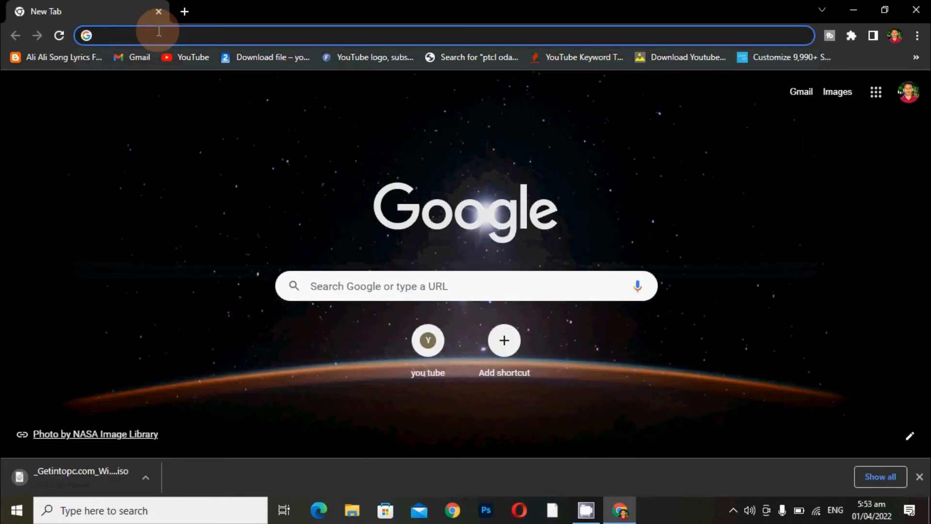
pyautogui.write('w')
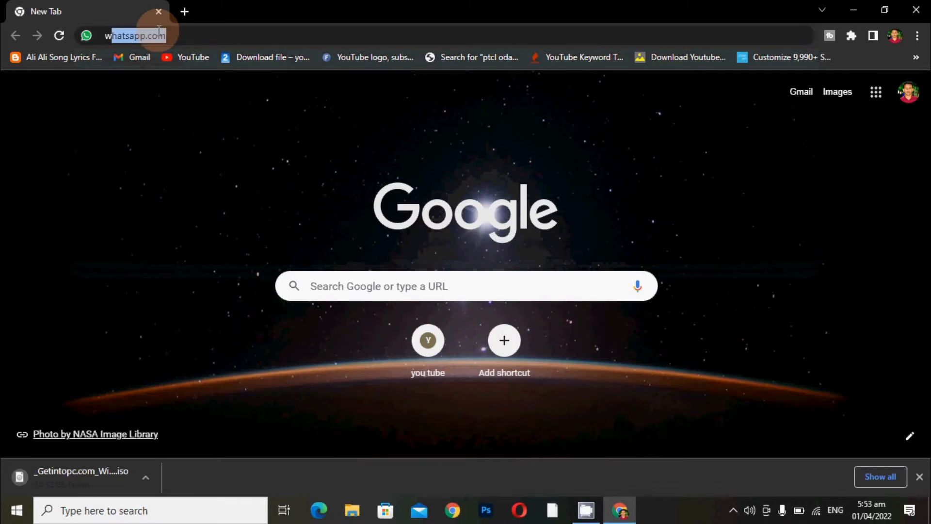
pyautogui.press('BackSpace')
pyautogui.write('vmware')
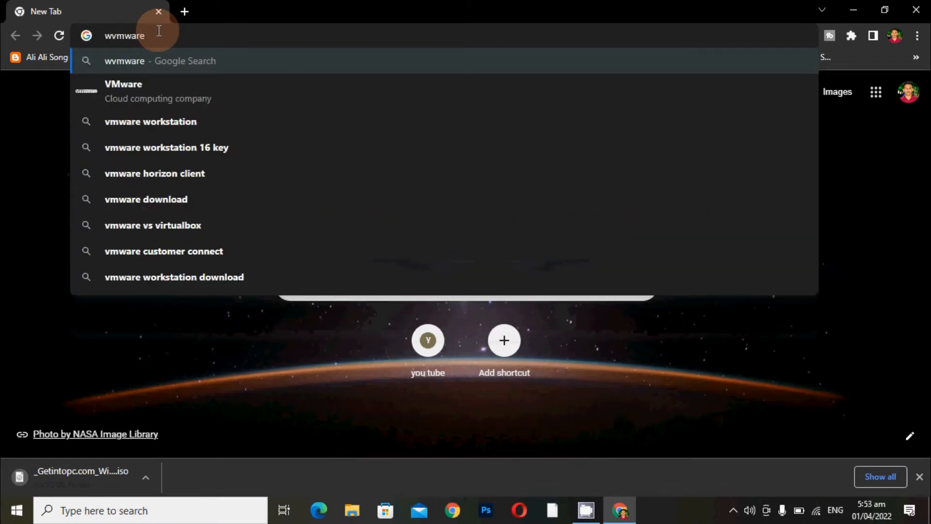
pyautogui.write(' download')
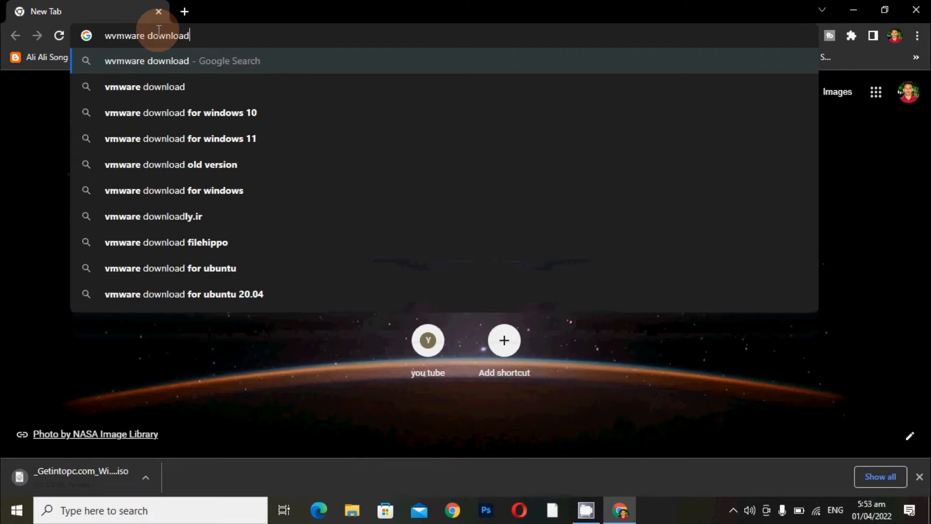
pyautogui.press('Return')
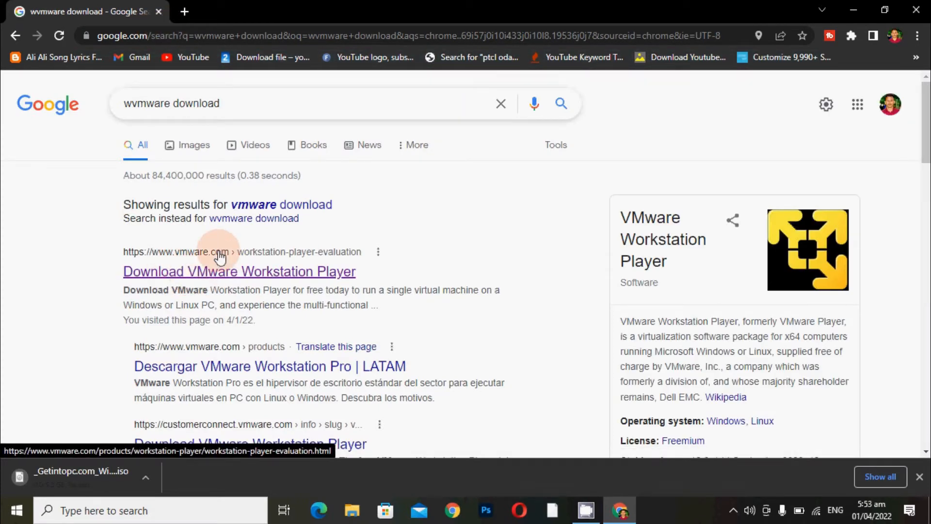
pyautogui.click(175, 262)
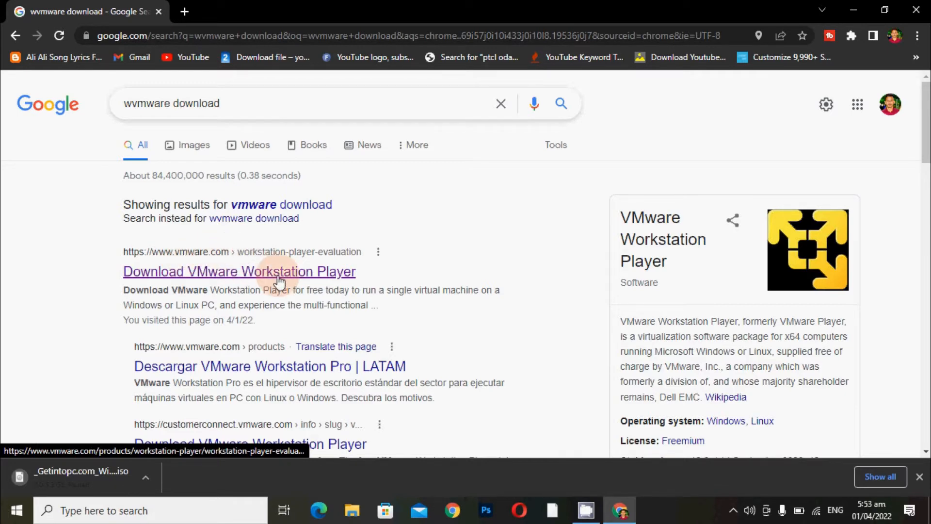
pyautogui.click(280, 280)
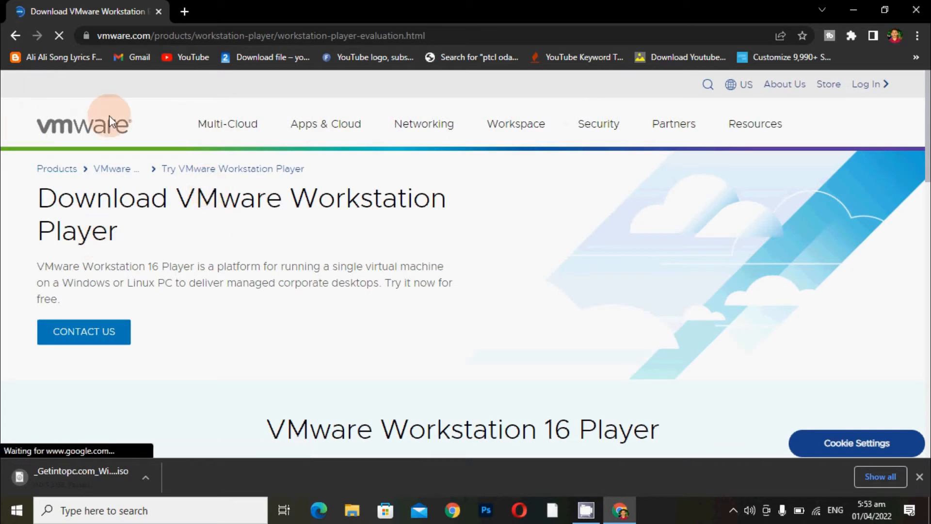
# Start downloading Workstation 16.0 Player for Windows, pause that download and minimize the browser window.
pyautogui.scroll(-10, 457, 229)
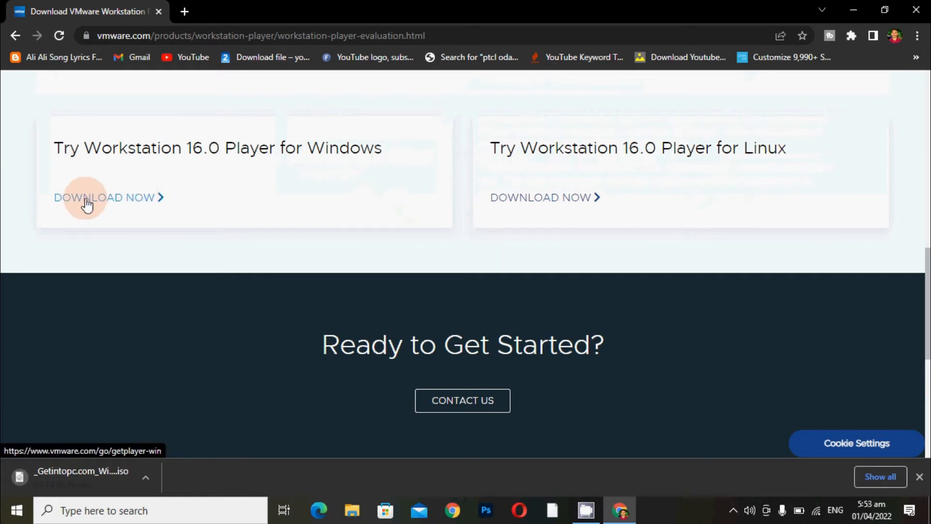
pyautogui.click(142, 203)
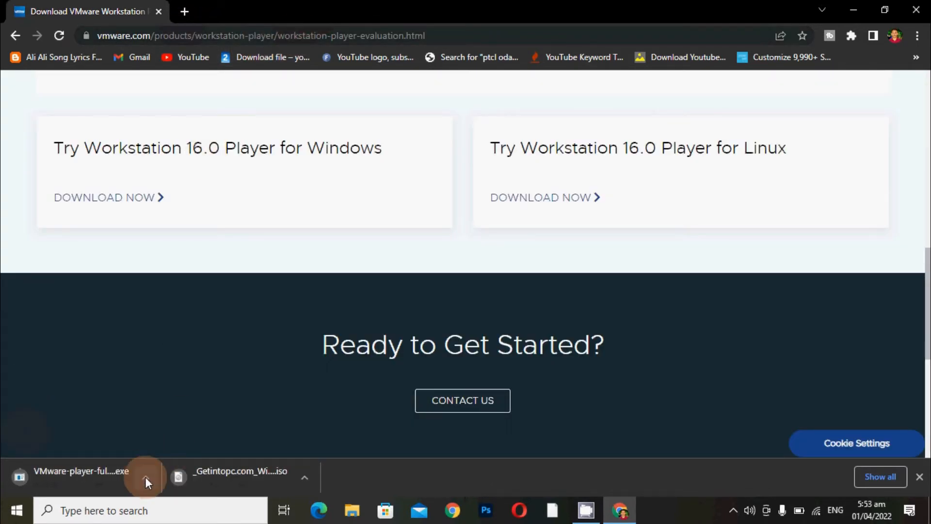
pyautogui.click(146, 476)
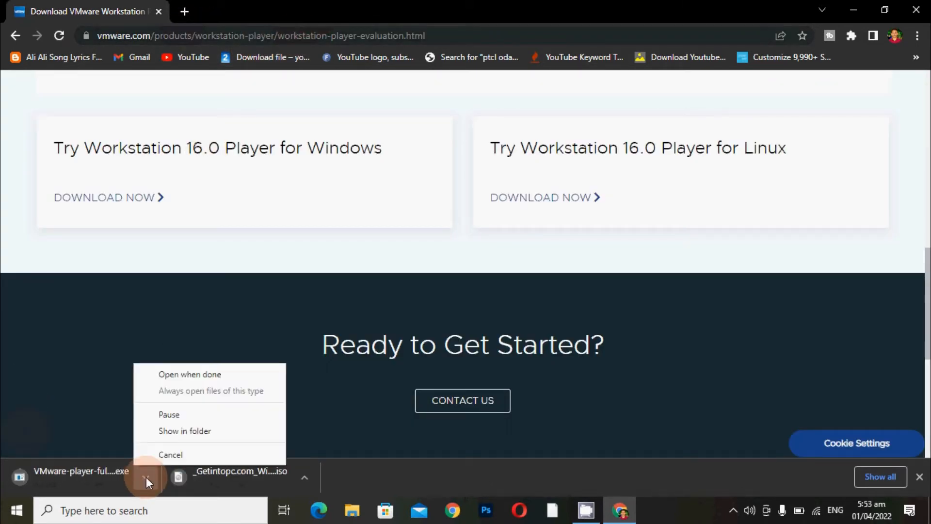
pyautogui.click(176, 419)
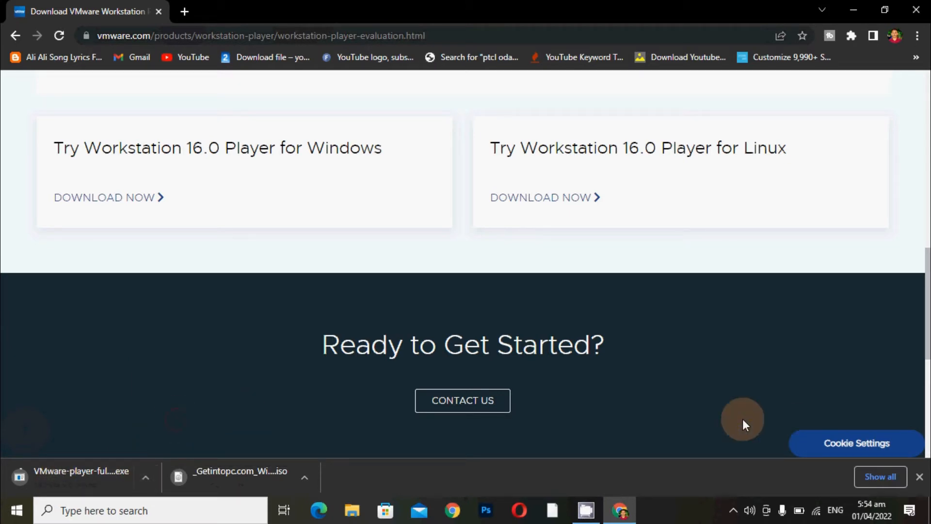
pyautogui.click(855, 9)
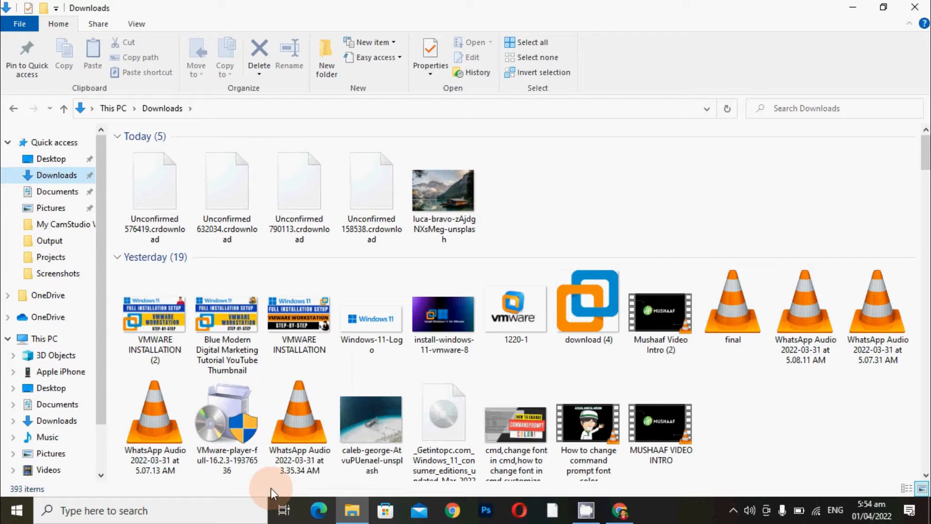
# Run the VMware-player-full-16.2.3-19376536 installer from Downloads as administrator and minimize the folder window.
pyautogui.rightClick(225, 412)
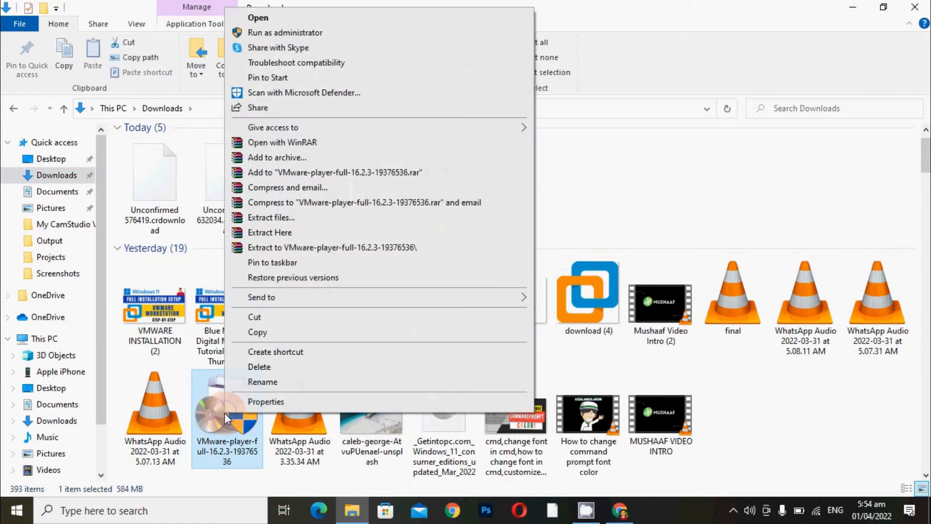
pyautogui.click(279, 35)
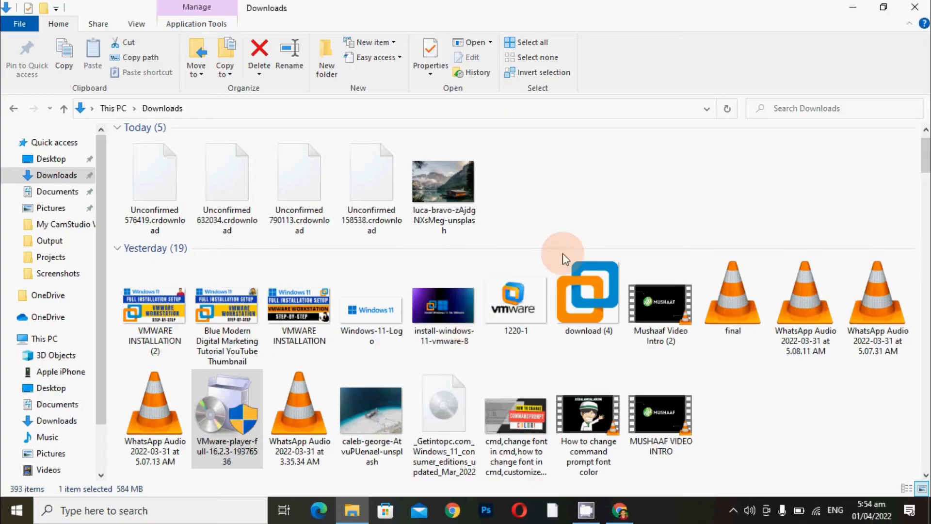
pyautogui.click(854, 8)
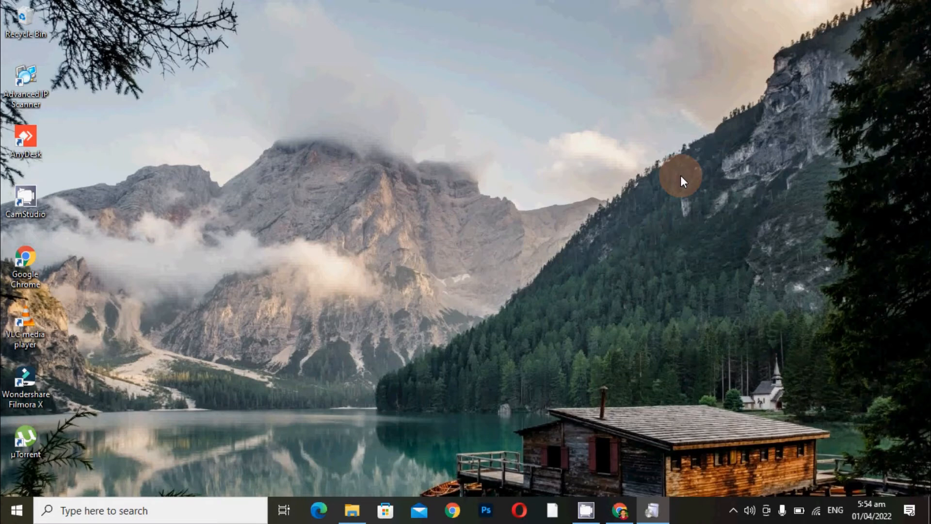
# Begin the VMware Workstation 16 Player setup and accept the terms of the End-User License Agreement.
pyautogui.click(536, 362)
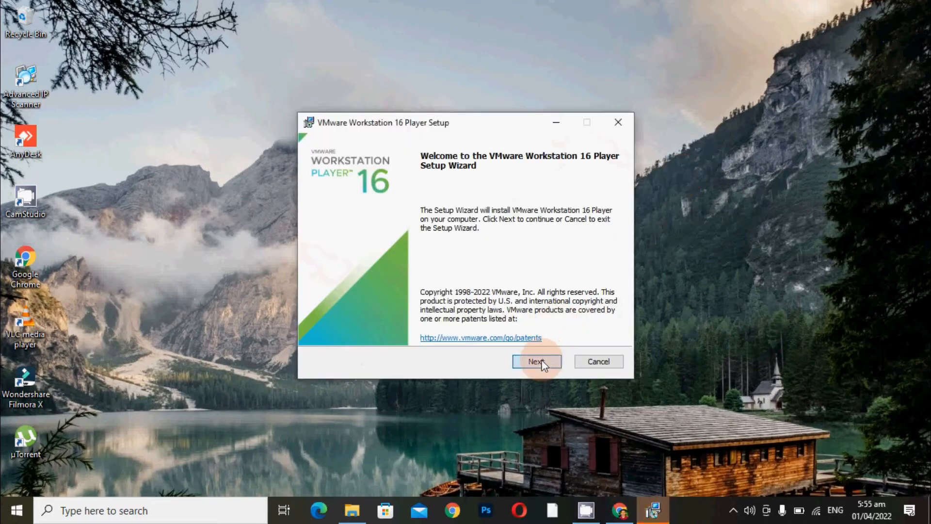
pyautogui.click(320, 329)
pyautogui.click(319, 329)
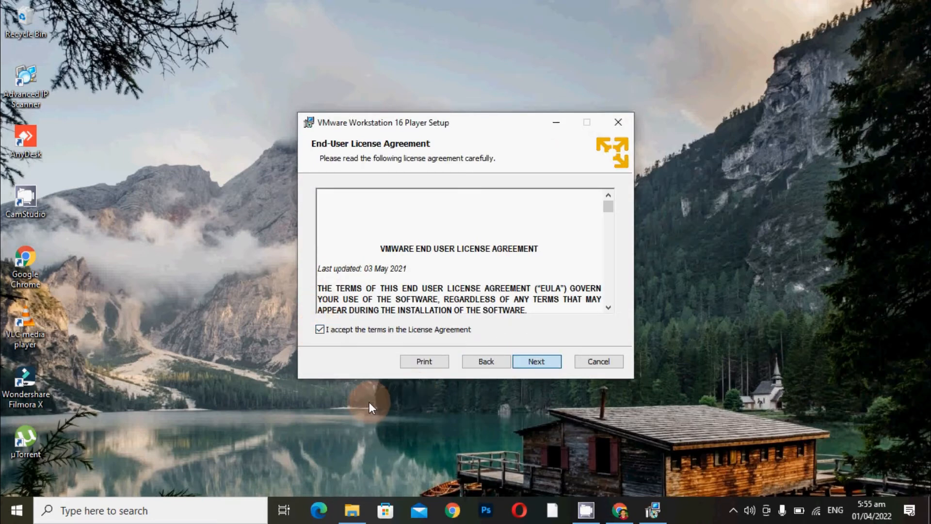
pyautogui.press('Return')
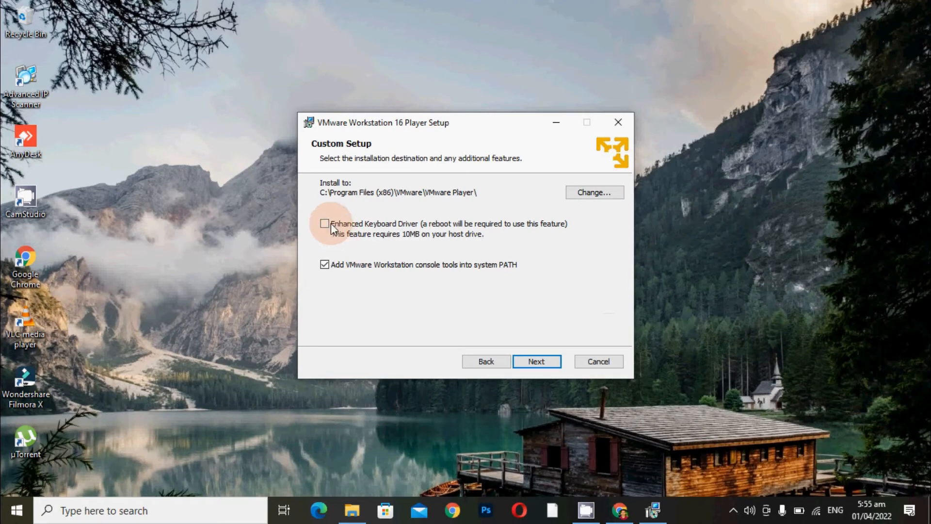
# Keep the default custom setup, user experience and shortcut options and start the VMware Workstation 16 Player installation.
pyautogui.click(536, 361)
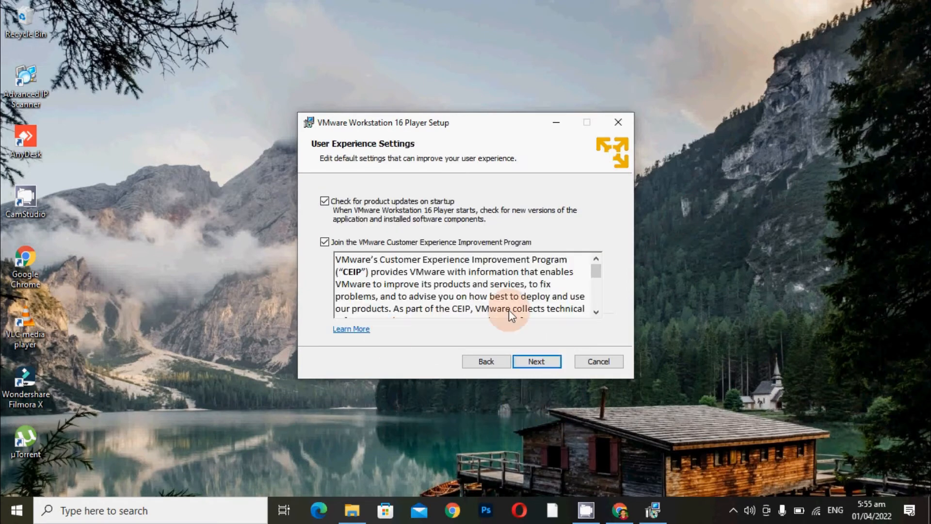
pyautogui.click(538, 362)
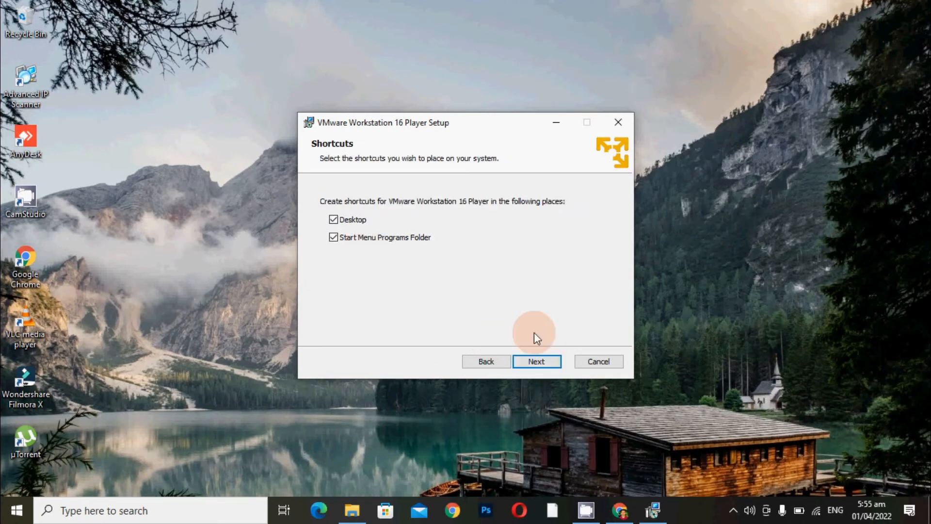
pyautogui.click(532, 365)
pyautogui.click(538, 360)
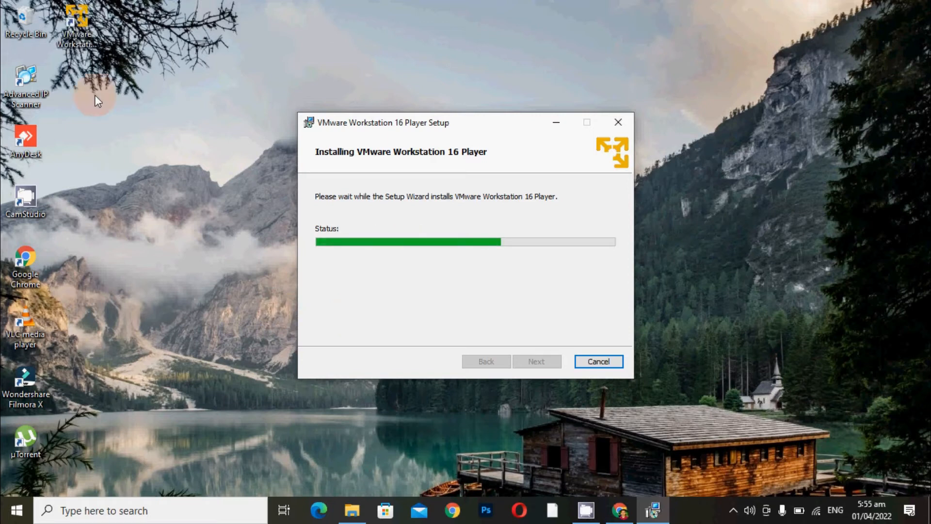
# Move the VMware Workstation desktop shortcut beside the Google Chrome icon and finish the setup with a system restart.
pyautogui.moveTo(81, 28); pyautogui.dragTo(136, 266)
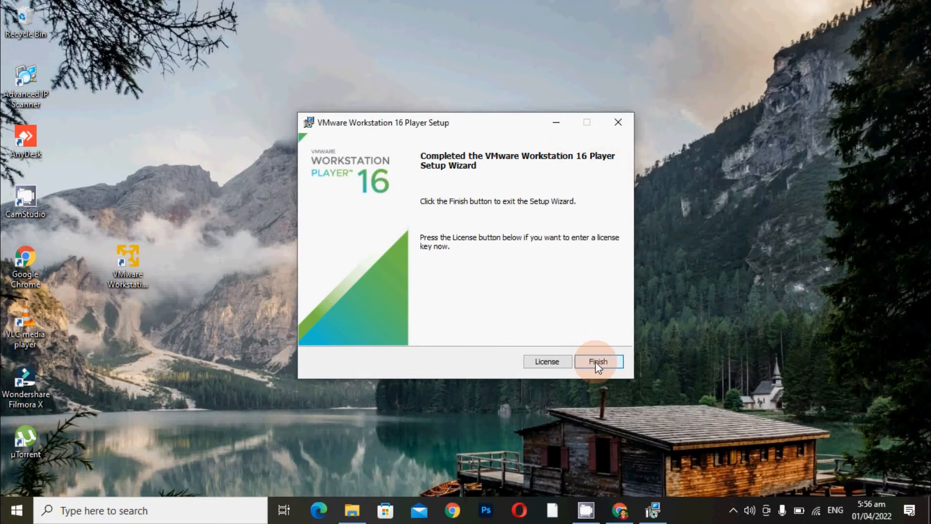
pyautogui.click(596, 363)
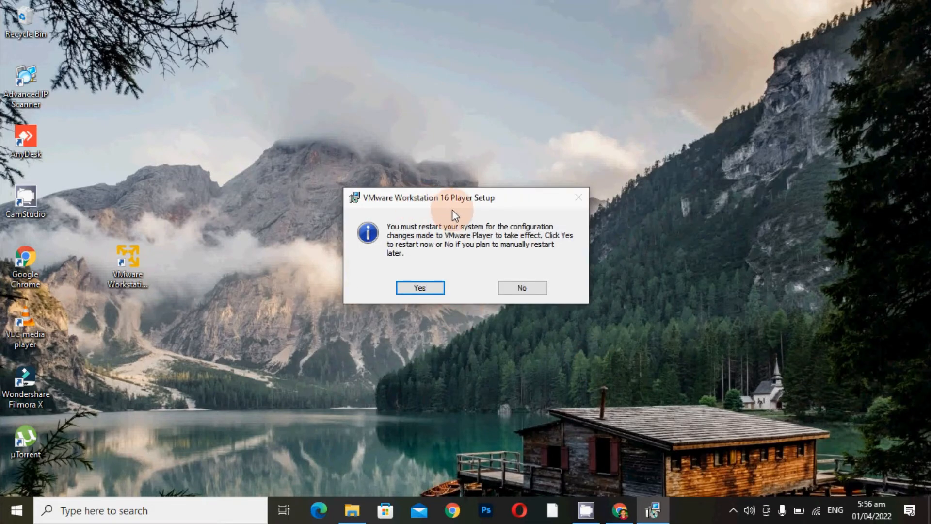
pyautogui.click(420, 289)
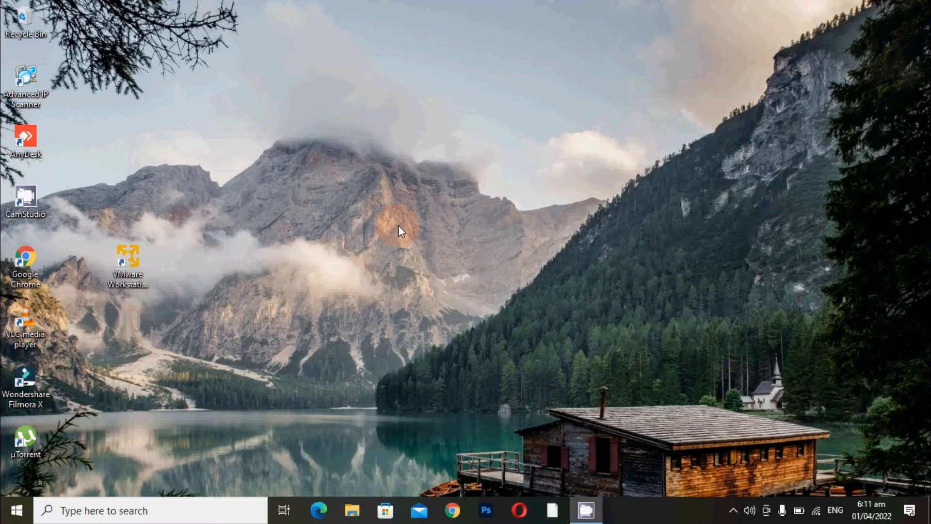
# Create a new folder named vmware on the desktop.
pyautogui.rightClick(423, 209)
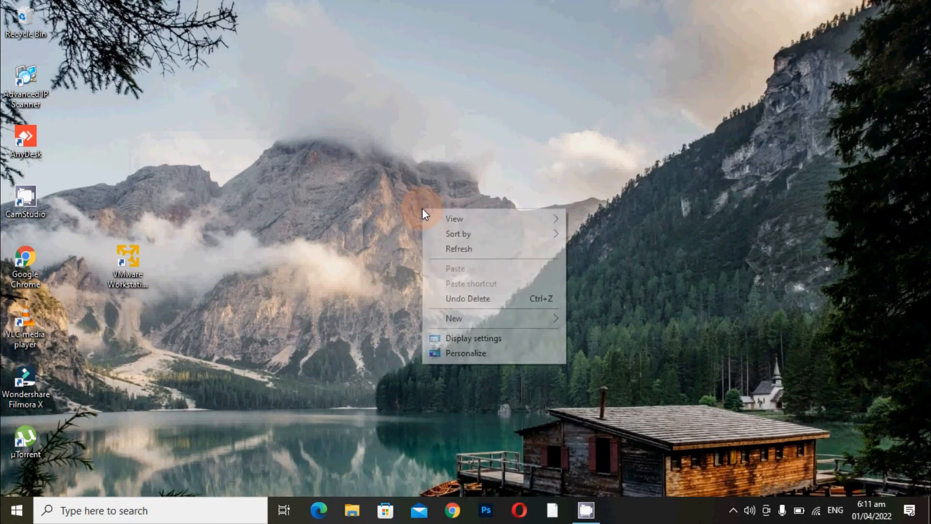
pyautogui.click(390, 165)
pyautogui.rightClick(390, 163)
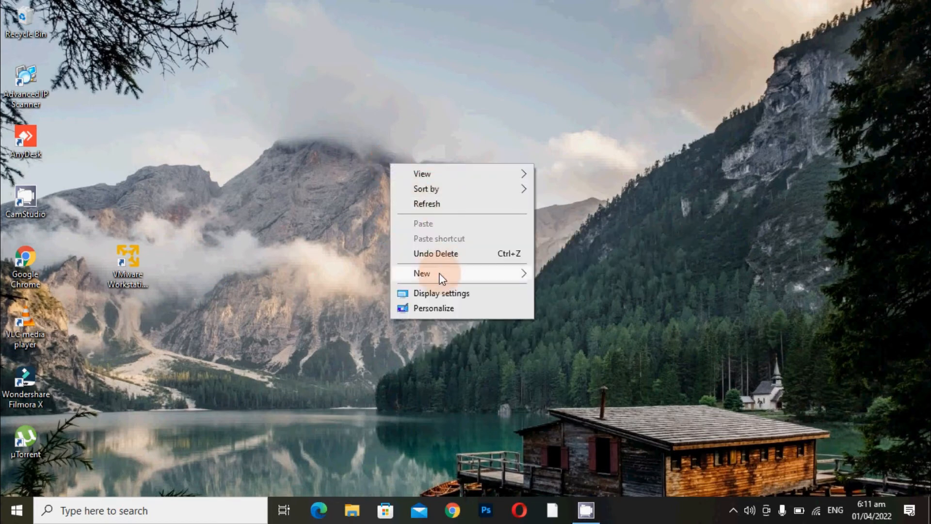
pyautogui.moveTo(500, 275)
pyautogui.click(569, 272)
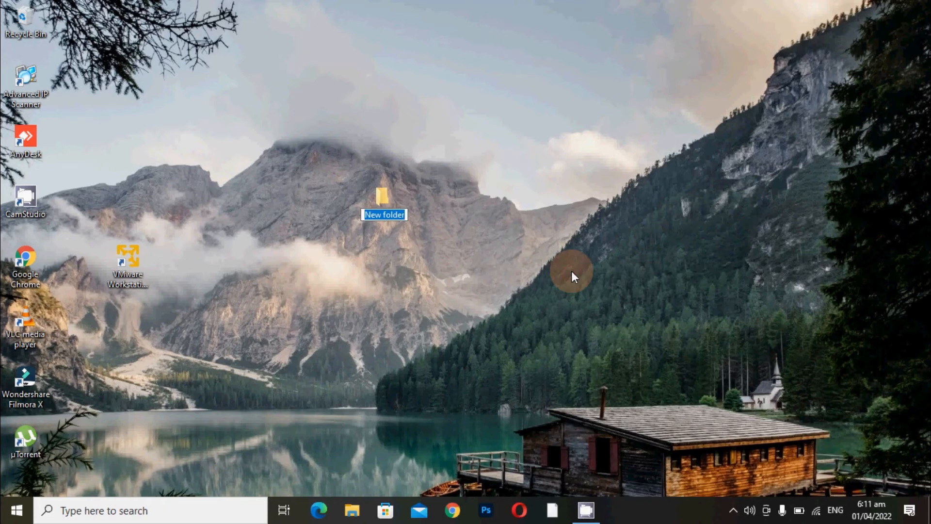
pyautogui.press('BackSpace')
pyautogui.write('vmware')
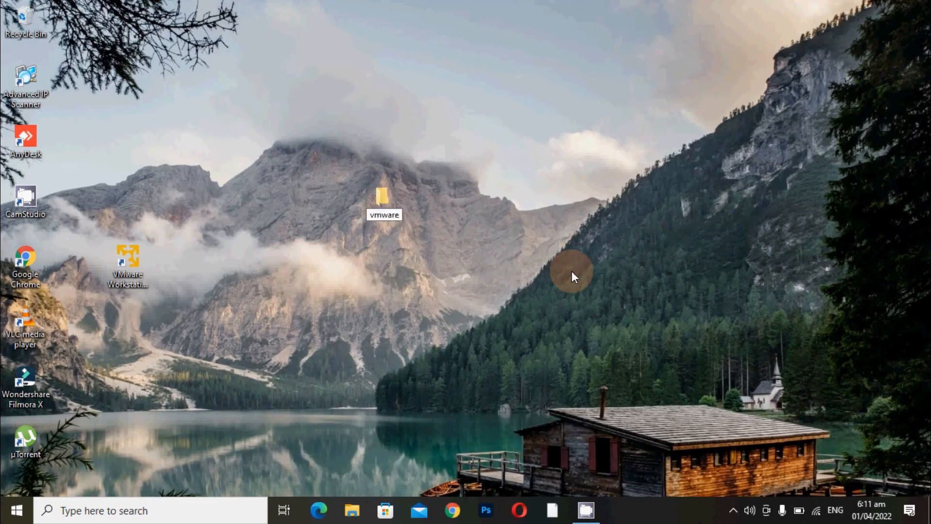
pyautogui.press('Return')
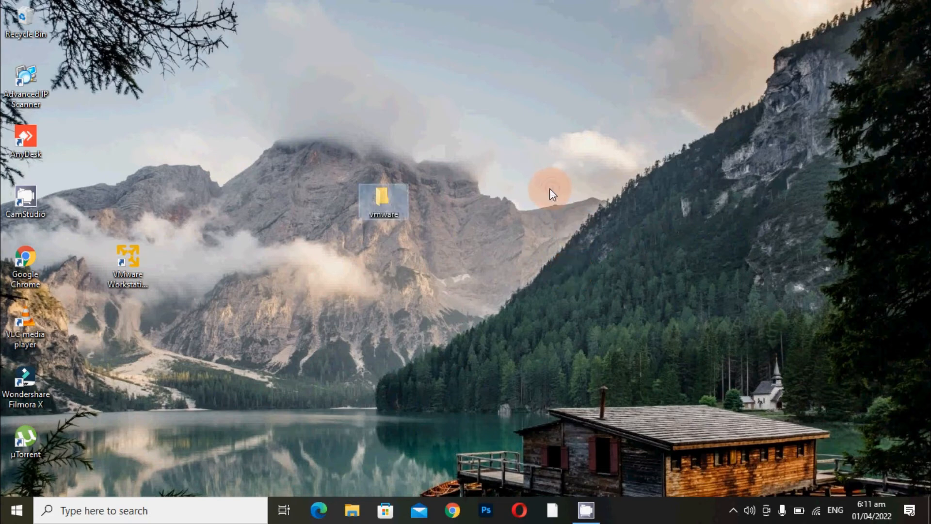
pyautogui.click(491, 150)
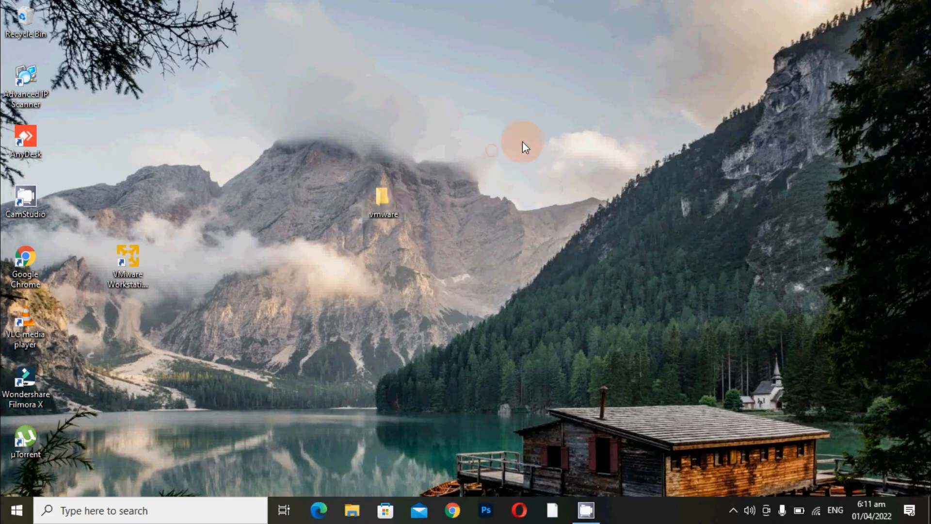
# Open VMware Workstation 16 Player from its desktop shortcut and maximize its window.
pyautogui.rightClick(127, 257)
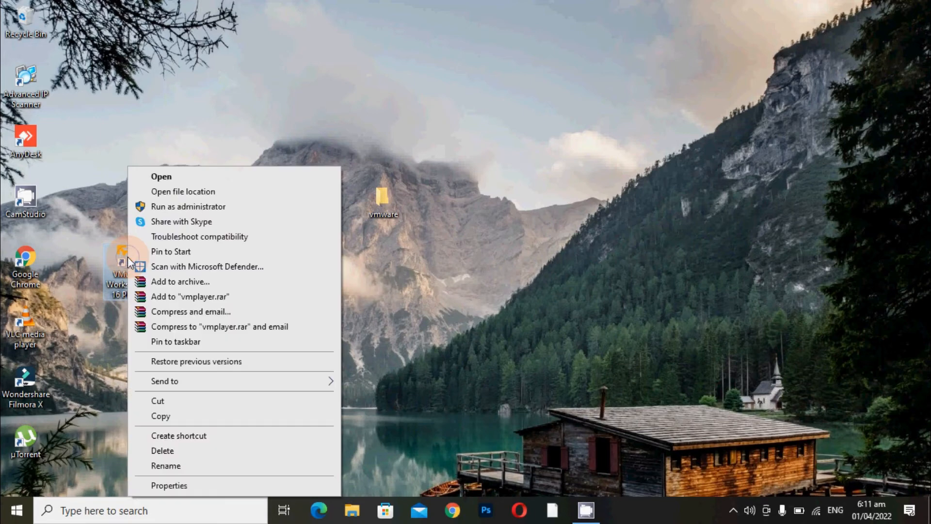
pyautogui.click(170, 177)
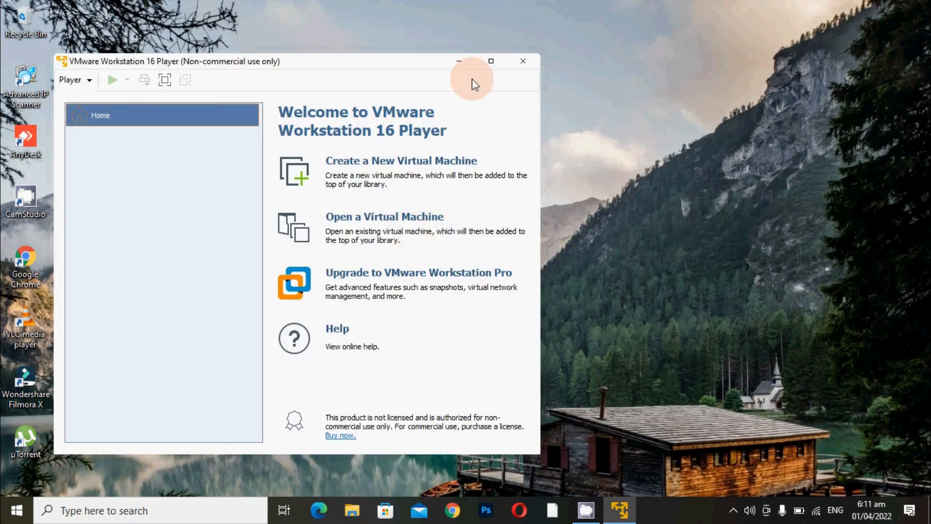
pyautogui.moveTo(402, 65); pyautogui.dragTo(519, 73)
pyautogui.click(607, 73)
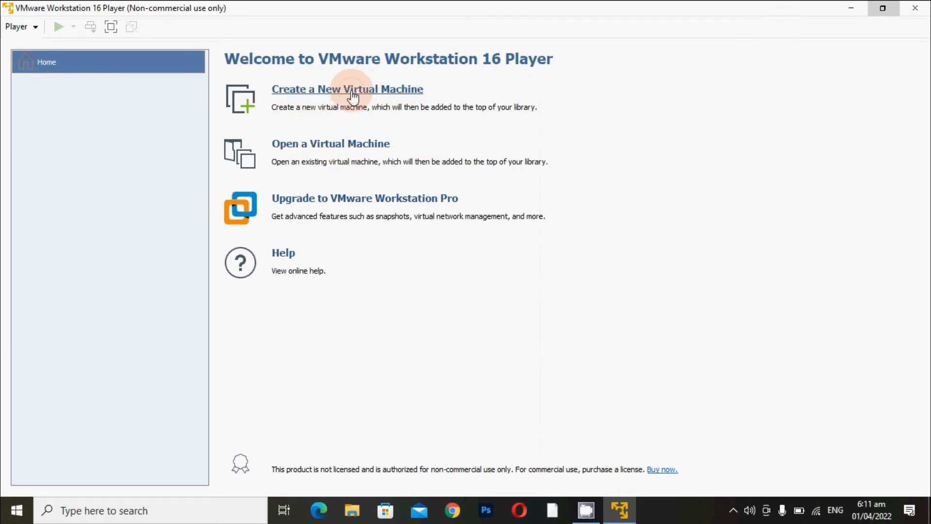
# Start creating a new virtual machine with the option to install the operating system later.
pyautogui.click(435, 116)
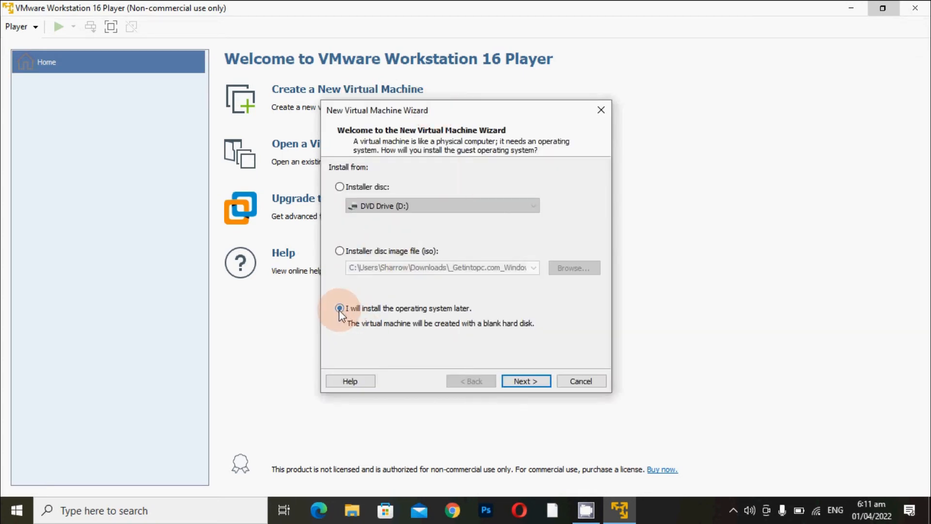
pyautogui.click(339, 251)
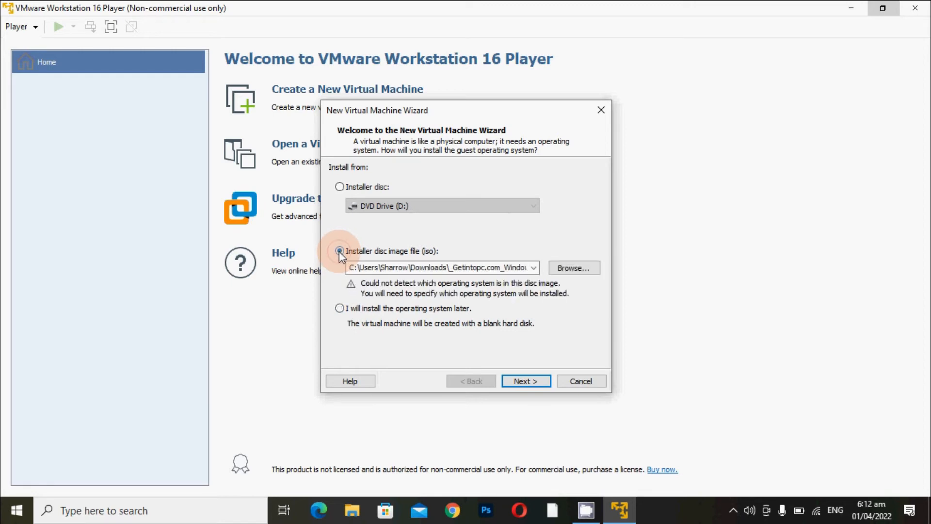
pyautogui.click(339, 309)
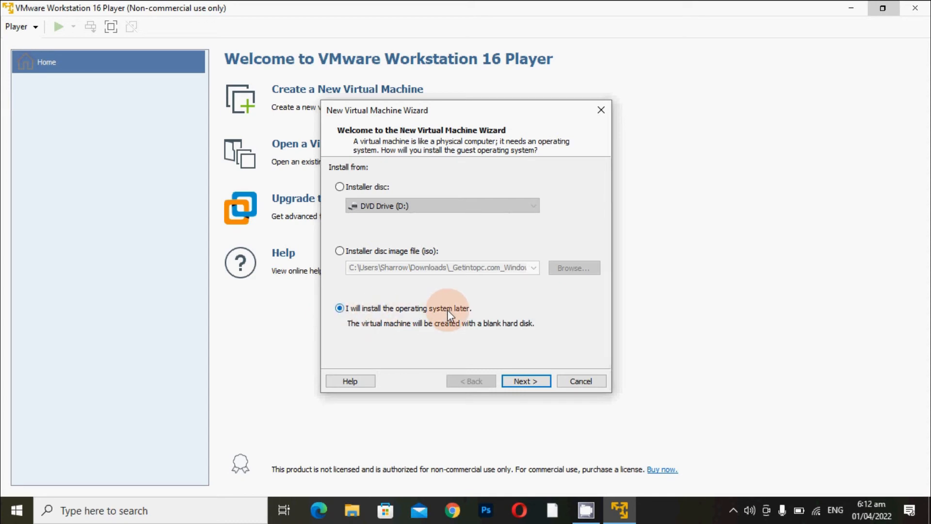
pyautogui.click(517, 380)
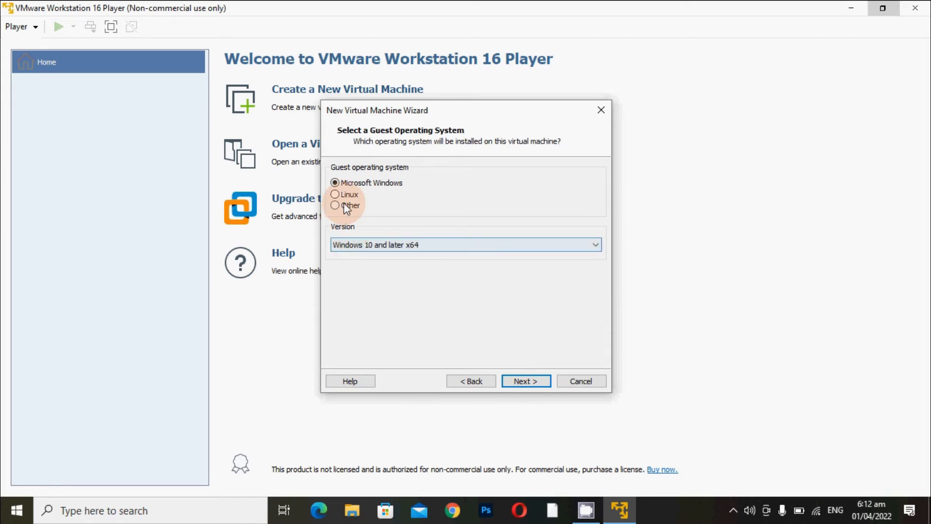
# Review the guest version list and continue with Microsoft Windows, version Windows 10 and later x64.
pyautogui.click(402, 244)
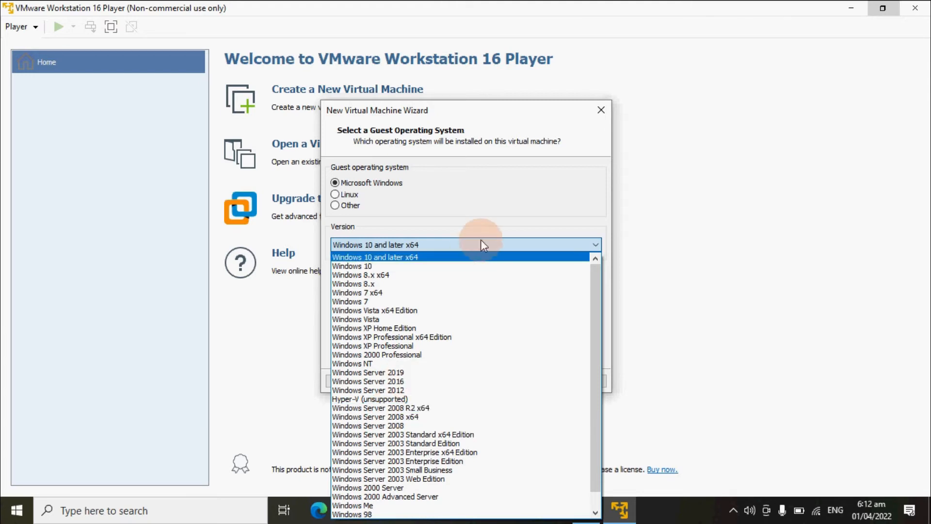
pyautogui.click(508, 224)
pyautogui.click(514, 243)
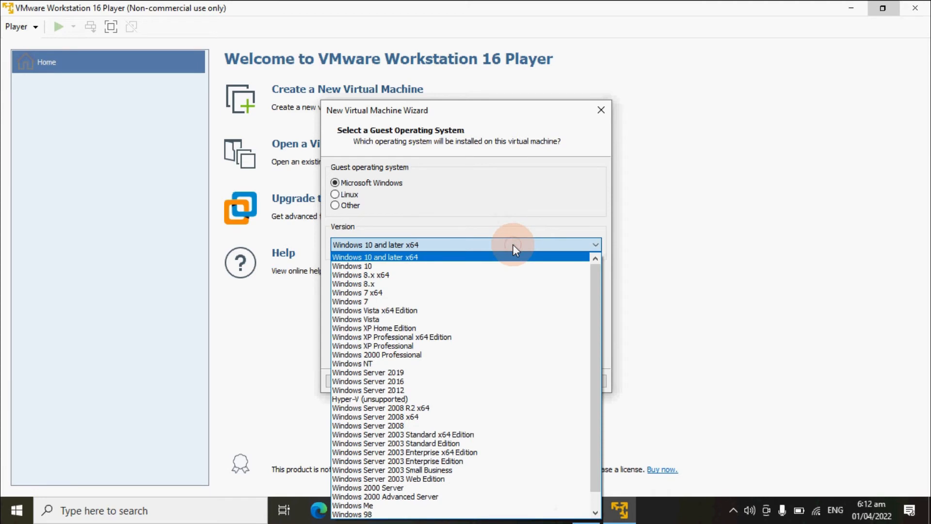
pyautogui.click(513, 243)
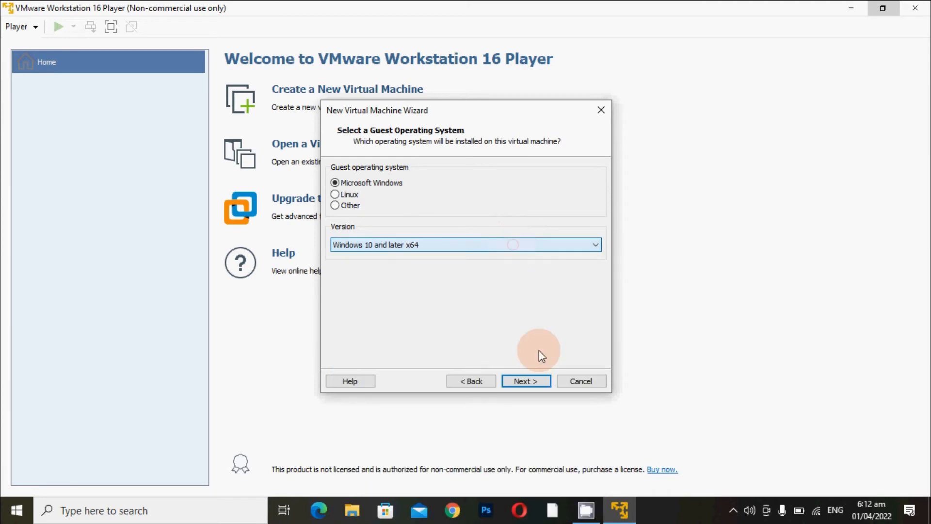
pyautogui.click(526, 381)
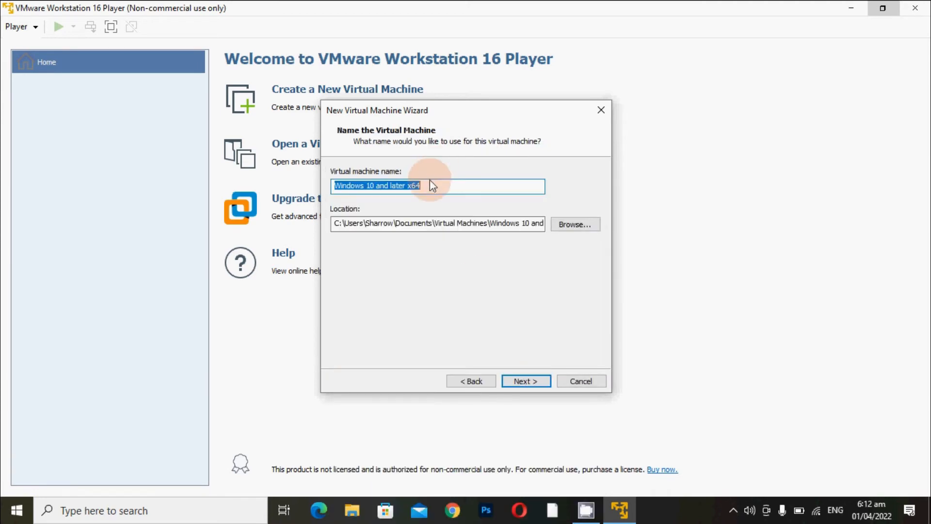
# Name the virtual machine Windows 11.
pyautogui.click(430, 181)
pyautogui.press('BackSpace')
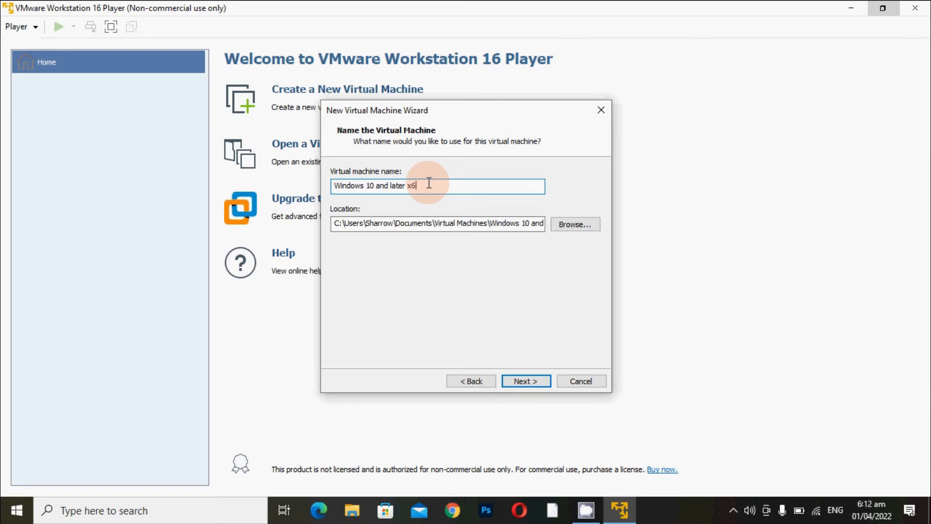
pyautogui.press('BackSpace')
pyautogui.press('BackSpace')
pyautogui.press('BackSpace')
pyautogui.press('BackSpace')
pyautogui.press('BackSpace')
pyautogui.press('BackSpace')
pyautogui.press('BackSpace')
pyautogui.press('BackSpace')
pyautogui.press('BackSpace')
pyautogui.press('BackSpace')
pyautogui.press('BackSpace')
pyautogui.press('BackSpace')
pyautogui.press('BackSpace')
pyautogui.press('BackSpace')
pyautogui.write('11')
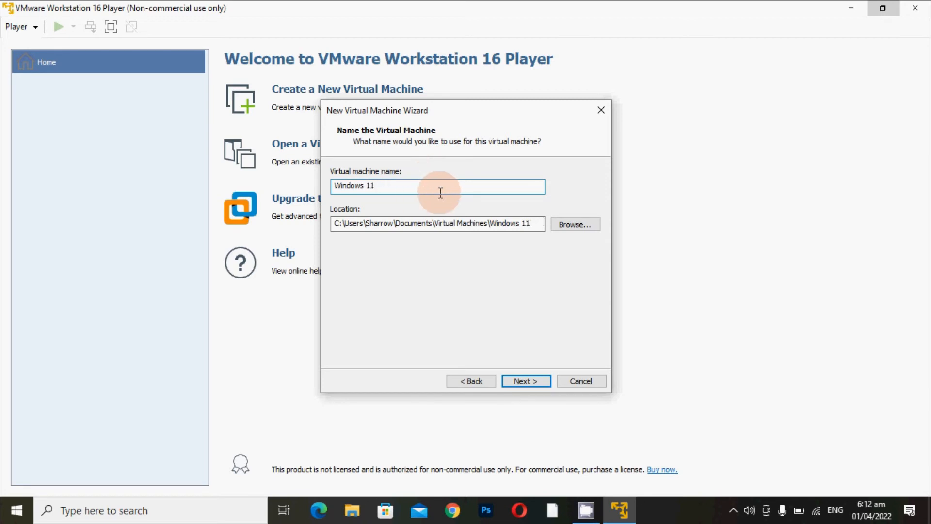
# Set the virtual machine's location to the vmware folder on the desktop and continue to the disk capacity settings.
pyautogui.click(564, 228)
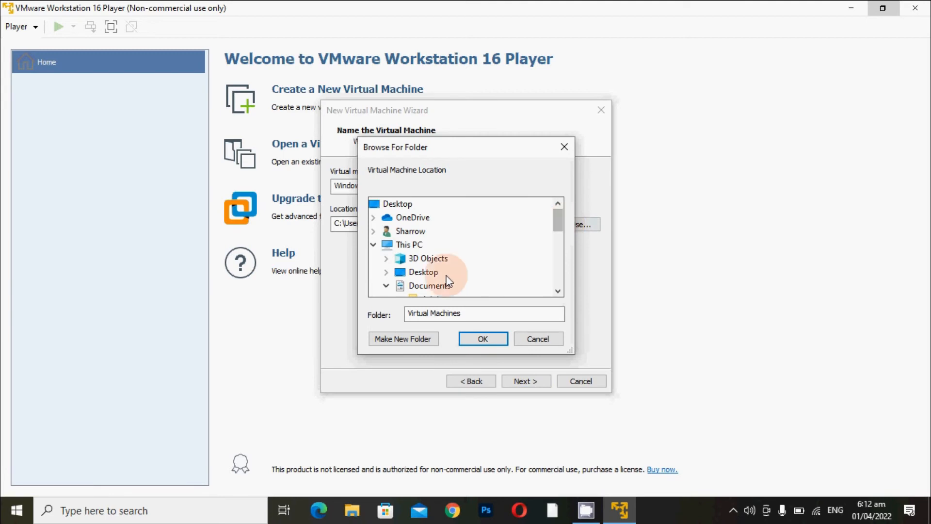
pyautogui.click(406, 206)
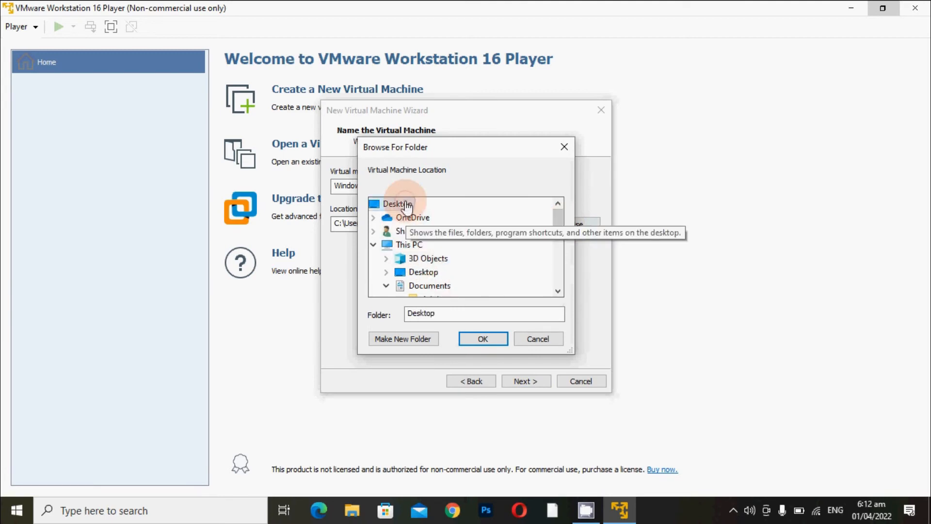
pyautogui.click(424, 273)
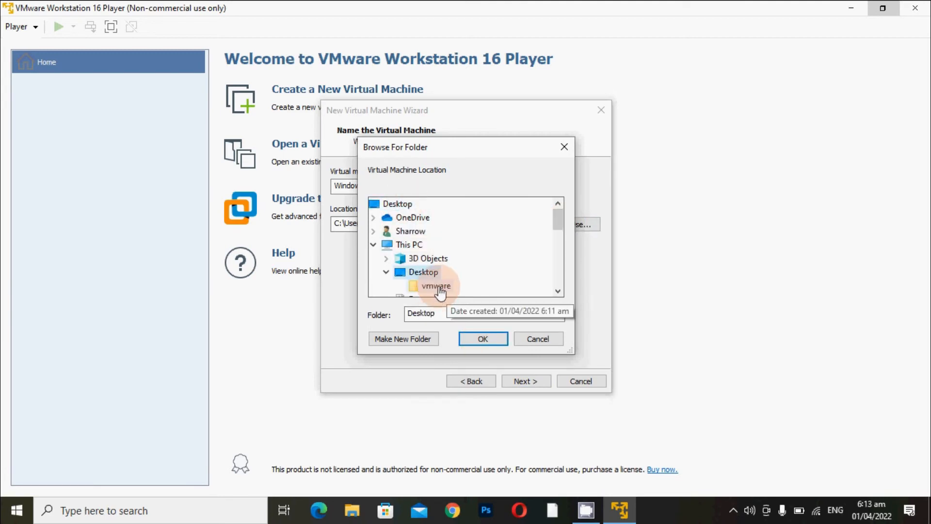
pyautogui.click(436, 286)
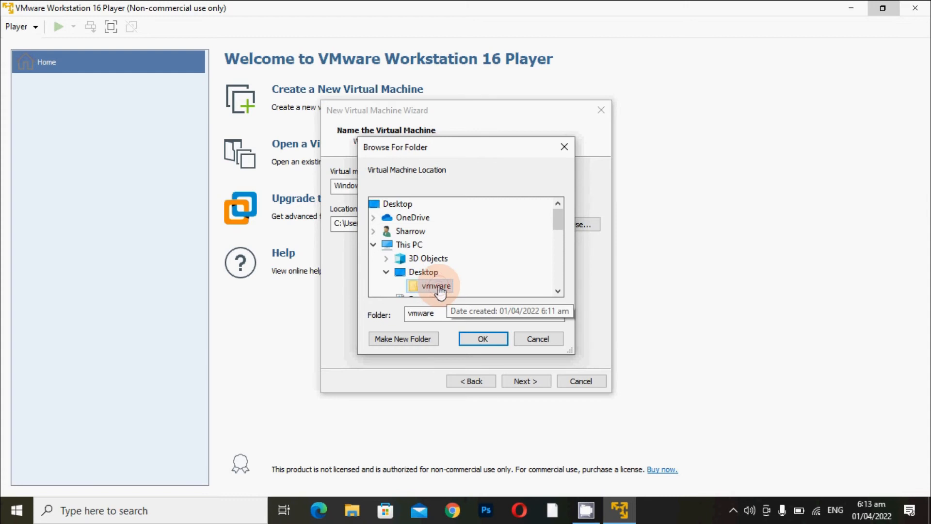
pyautogui.click(480, 339)
pyautogui.click(458, 224)
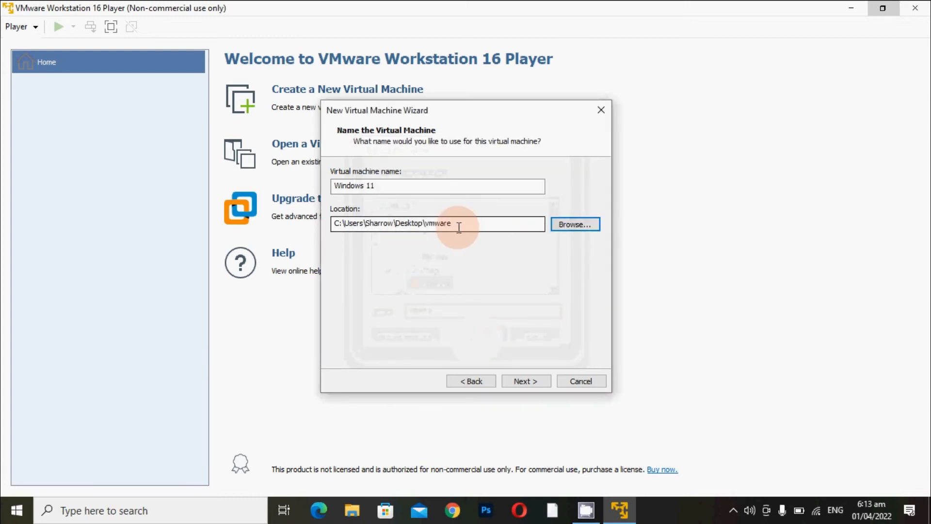
pyautogui.click(528, 379)
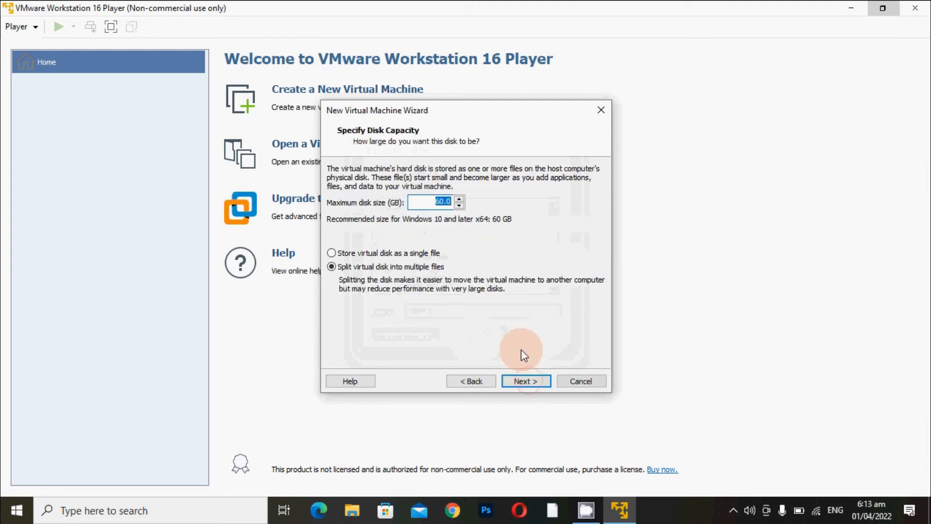
# Set the maximum disk size to 40 GB, stored as a single file, and continue to the settings summary.
pyautogui.click(442, 201)
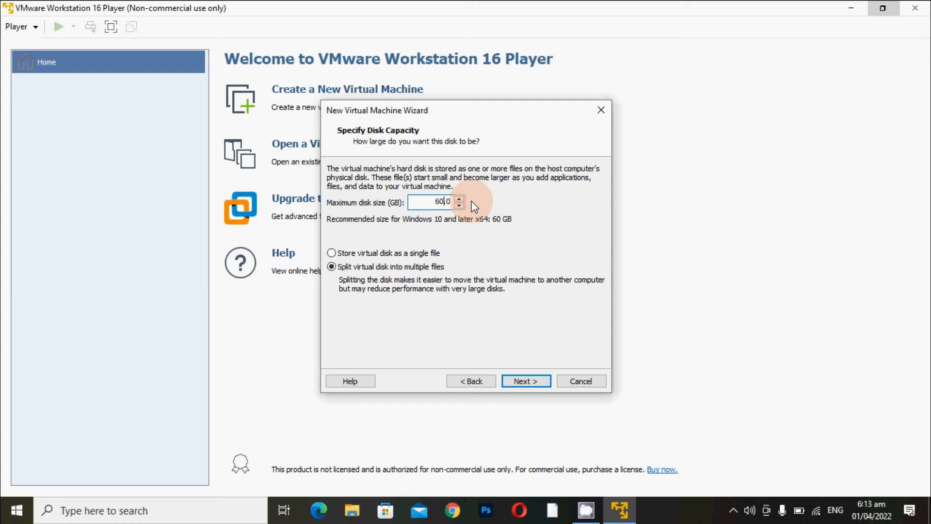
pyautogui.press('BackSpace')
pyautogui.press('BackSpace')
pyautogui.write('40')
pyautogui.press('BackSpace')
pyautogui.write('0')
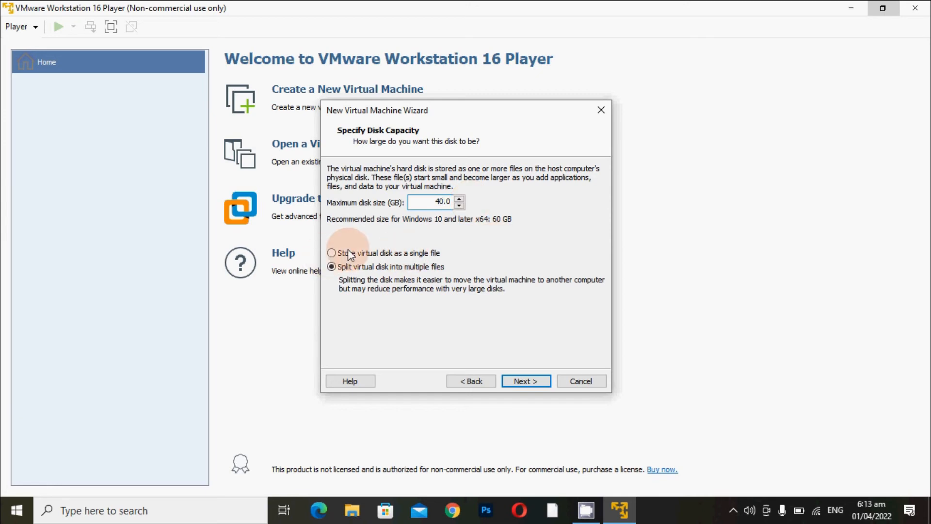
pyautogui.click(335, 253)
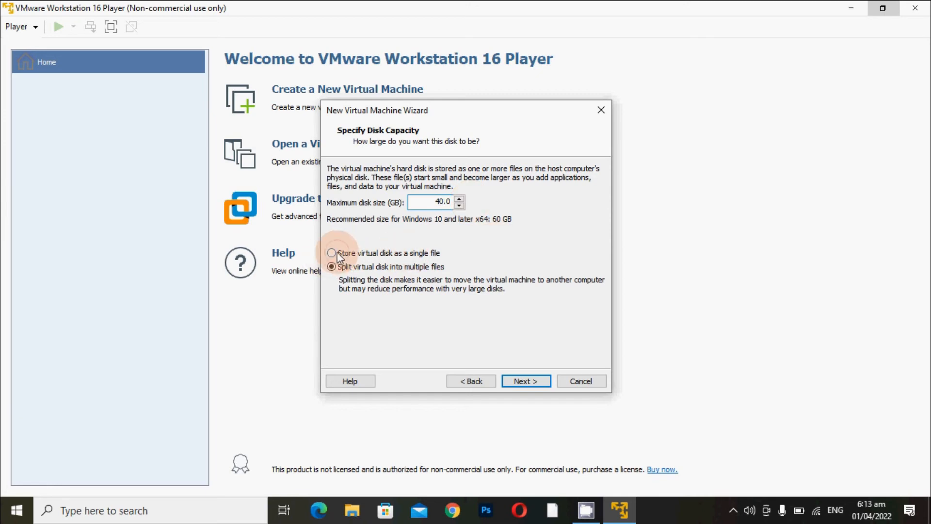
pyautogui.click(544, 383)
# Customize the hardware with 2048 MB of memory and the Windows 11 ISO image from Downloads in the CD/DVD drive.
pyautogui.click(403, 300)
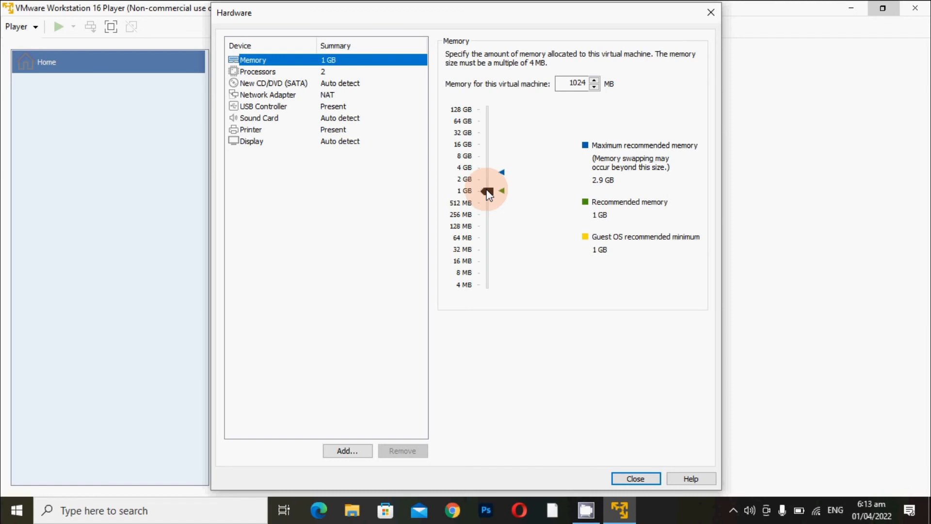
pyautogui.moveTo(487, 194); pyautogui.dragTo(493, 177)
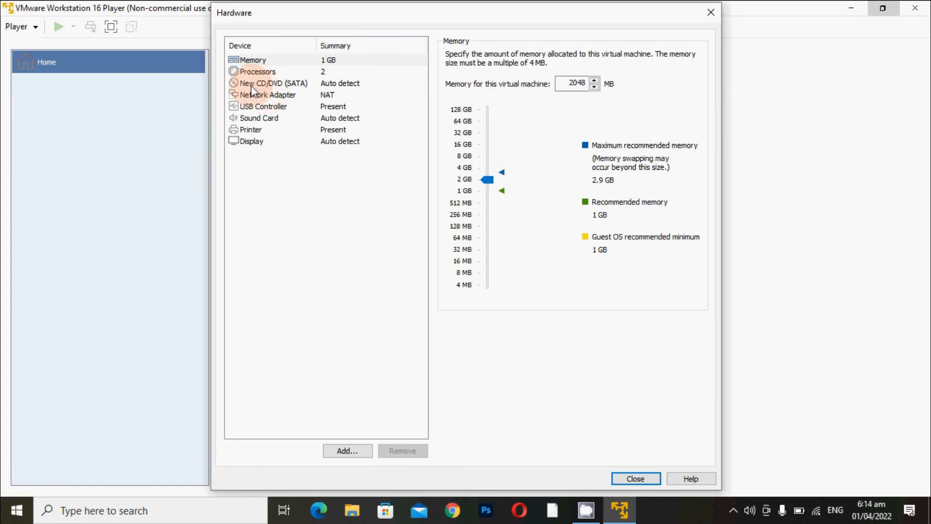
pyautogui.click(278, 83)
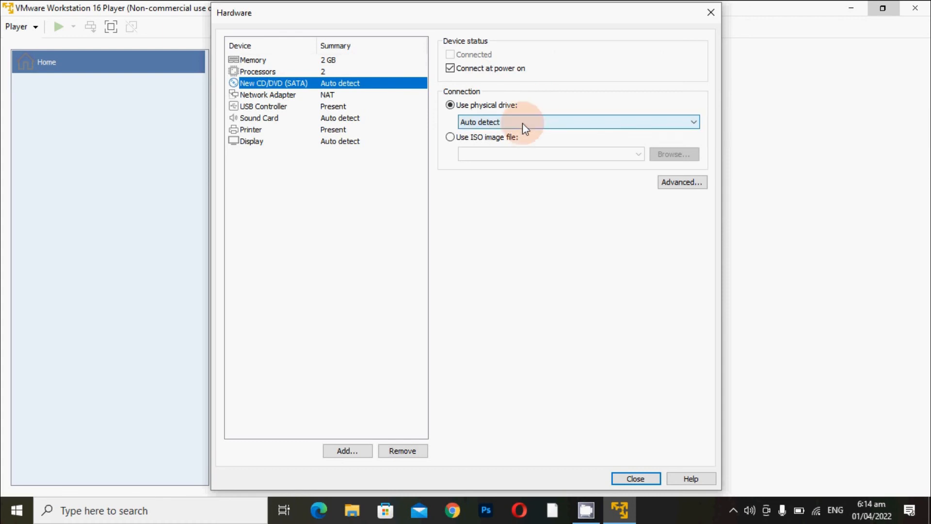
pyautogui.click(474, 137)
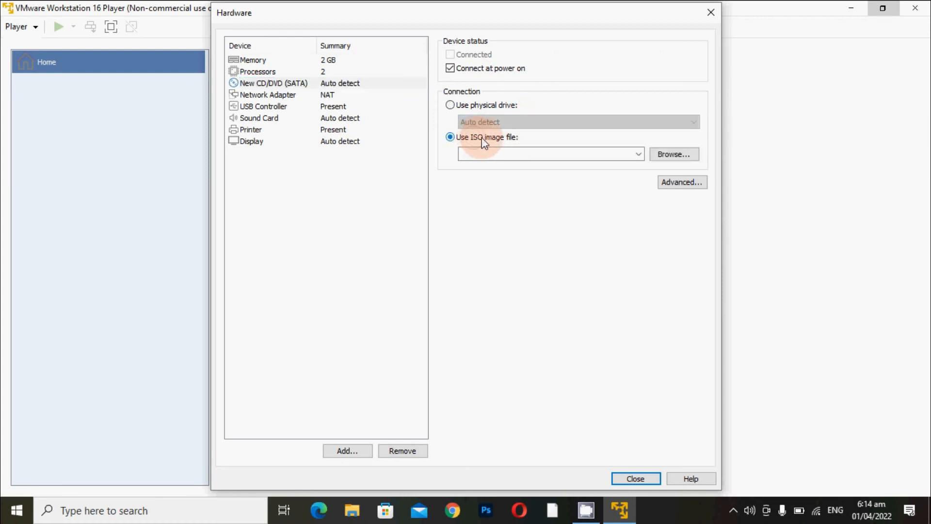
pyautogui.click(680, 155)
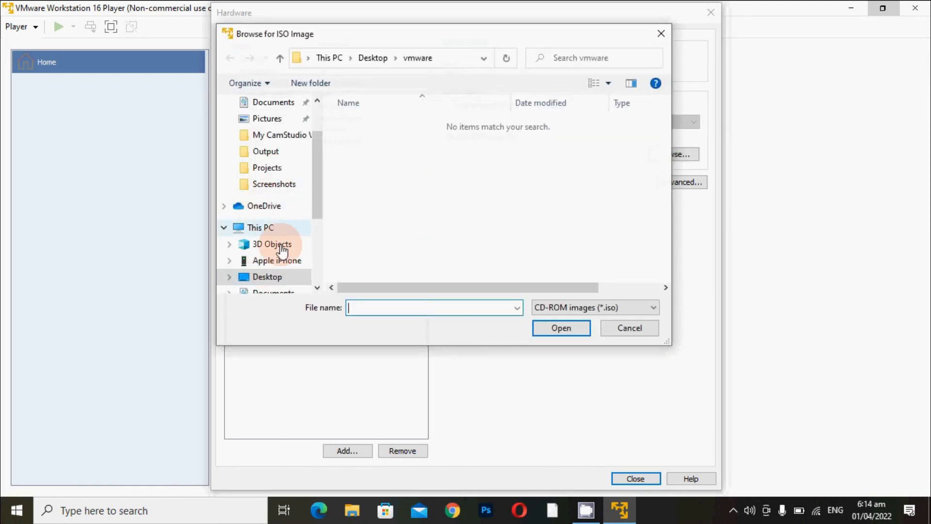
pyautogui.scroll(-2, 276, 257)
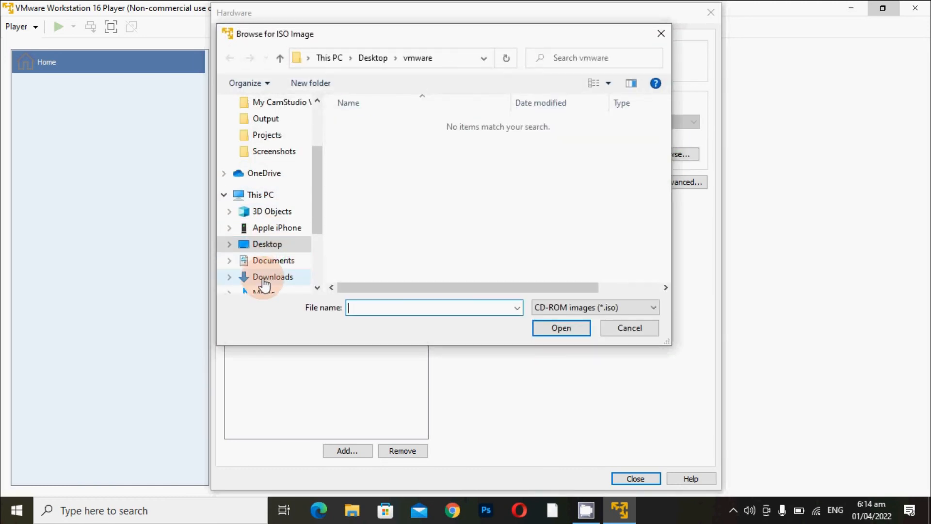
pyautogui.click(264, 277)
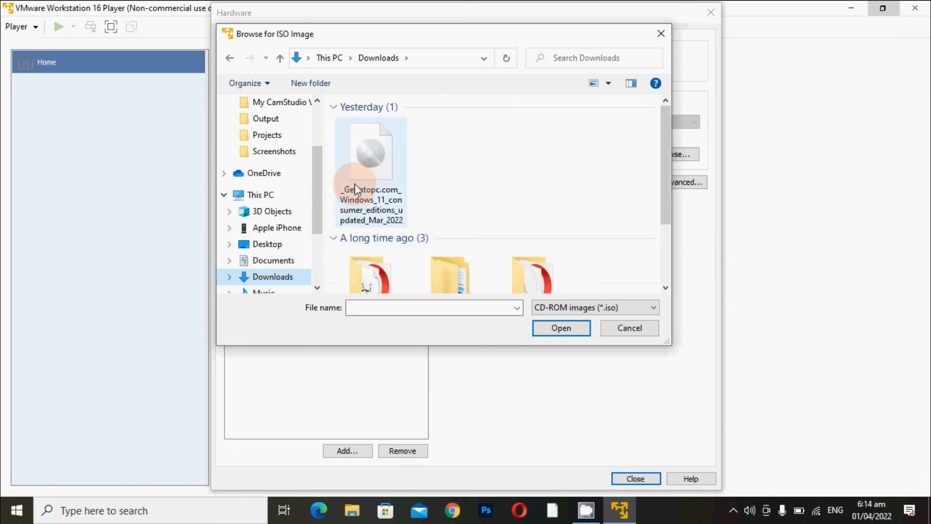
pyautogui.doubleClick(381, 162)
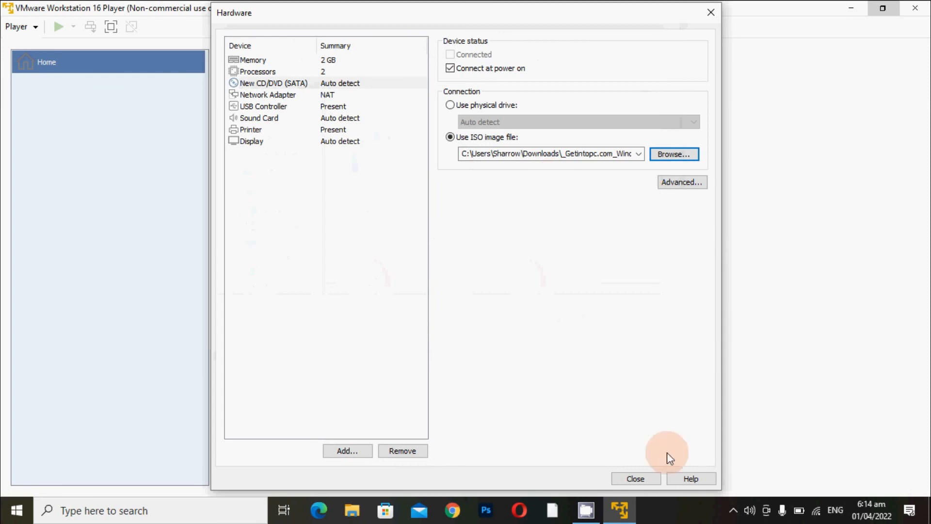
pyautogui.click(647, 476)
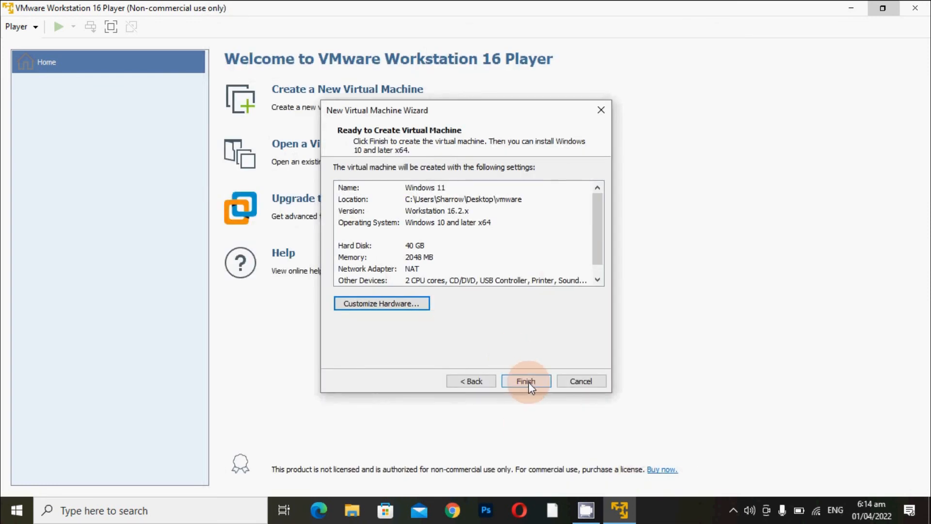
# Finish creating the Windows 11 virtual machine and power it on.
pyautogui.click(529, 382)
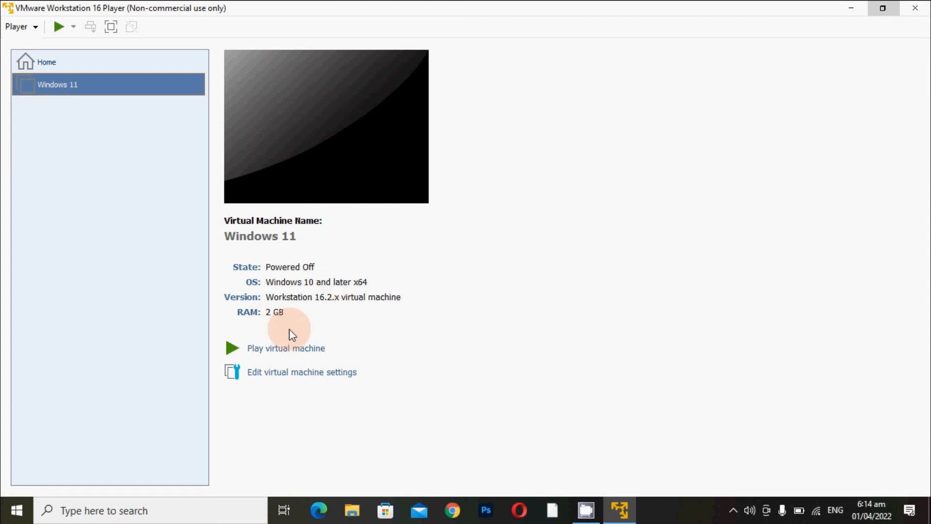
pyautogui.click(232, 352)
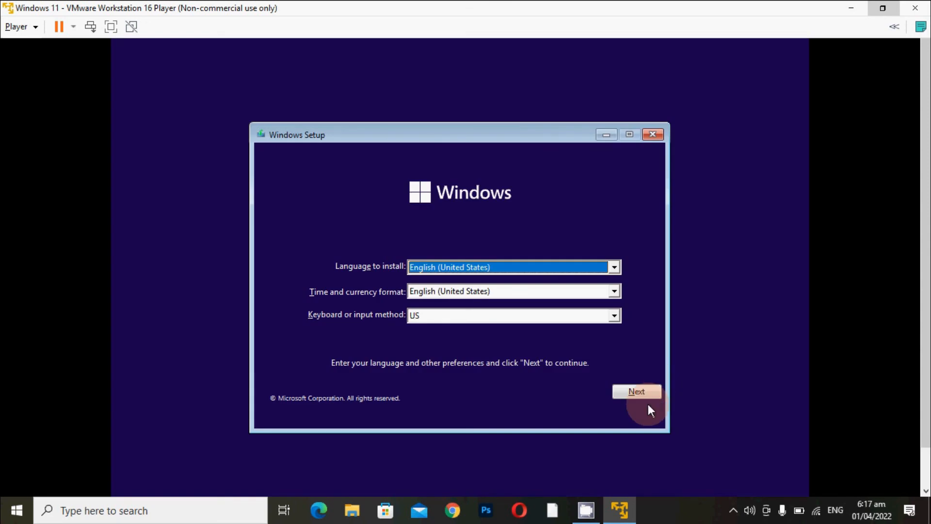
# Accept English (United States) and the US keyboard in Windows Setup and start the installation.
pyautogui.click(647, 391)
pyautogui.click(459, 283)
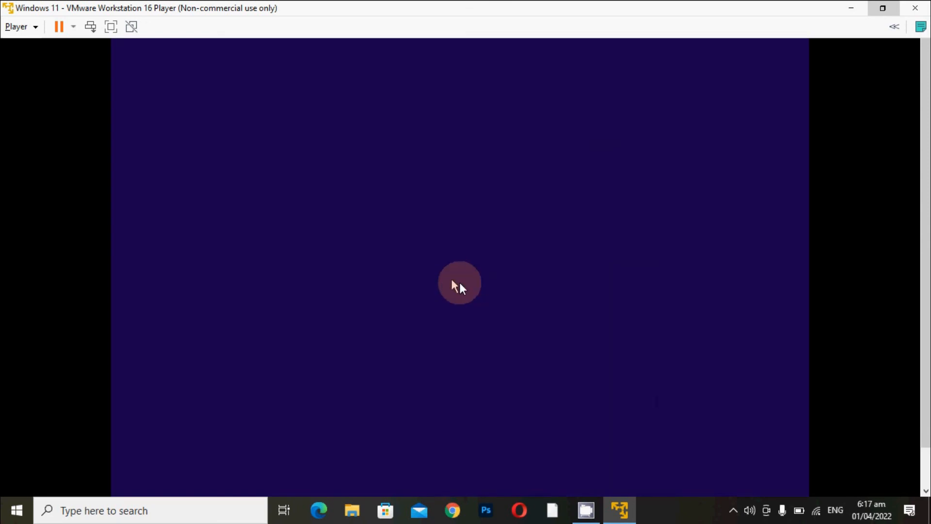